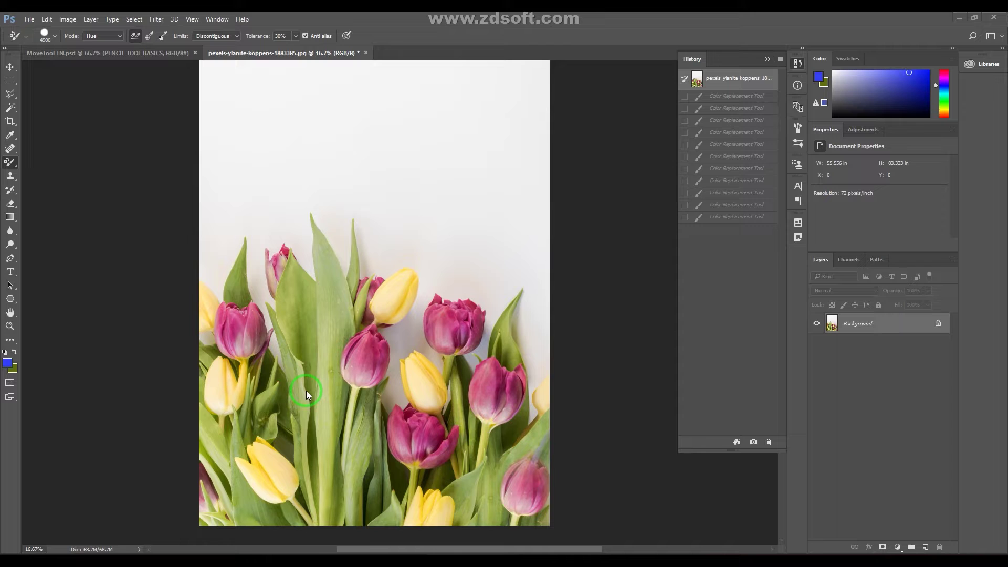
Step: Select the Color Replacement Tool from the brush tool group
{"action": "left_click", "coordinate": [10, 67]}
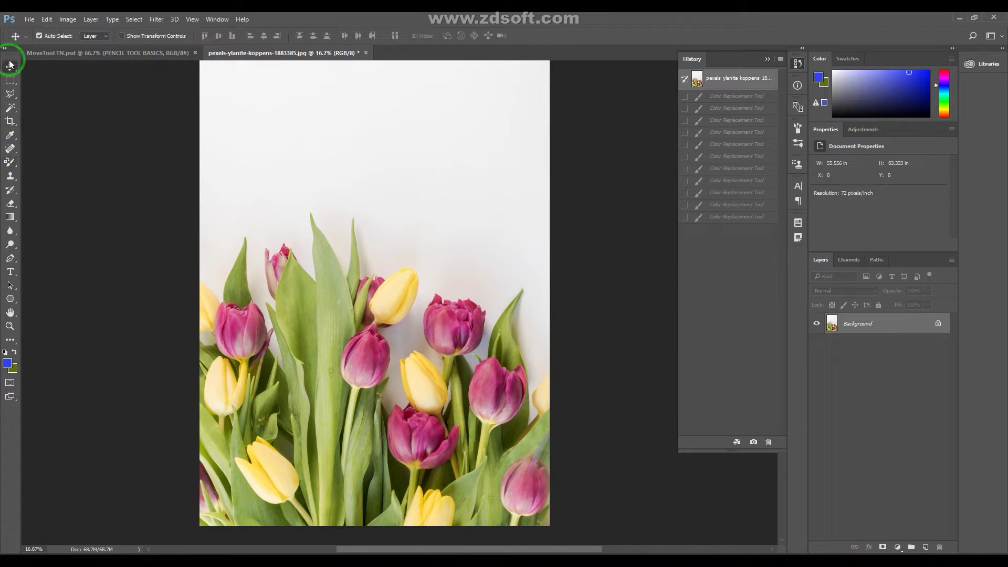
{"action": "right_click", "coordinate": [13, 163]}
{"action": "left_click", "coordinate": [49, 162]}
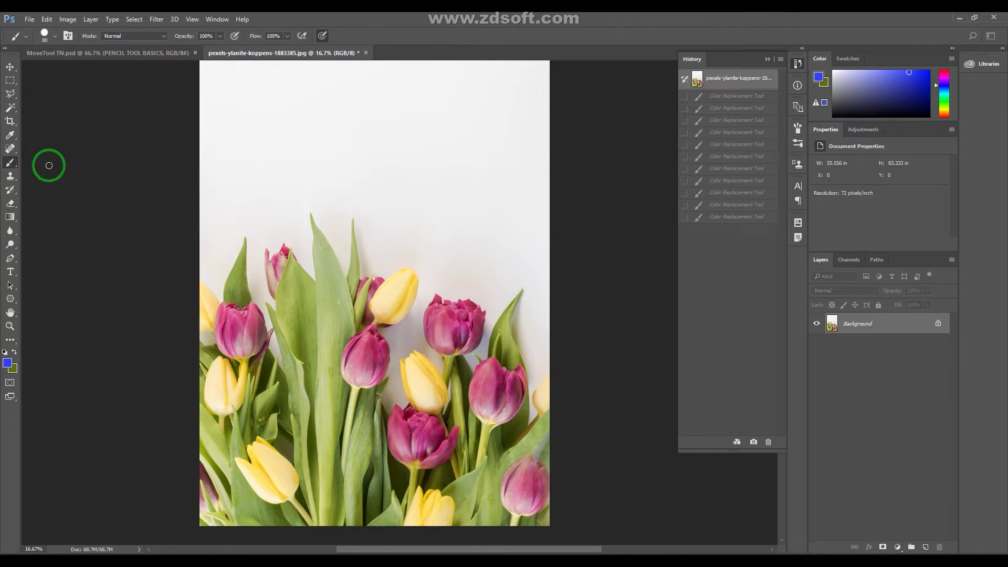
{"action": "right_click", "coordinate": [12, 163]}
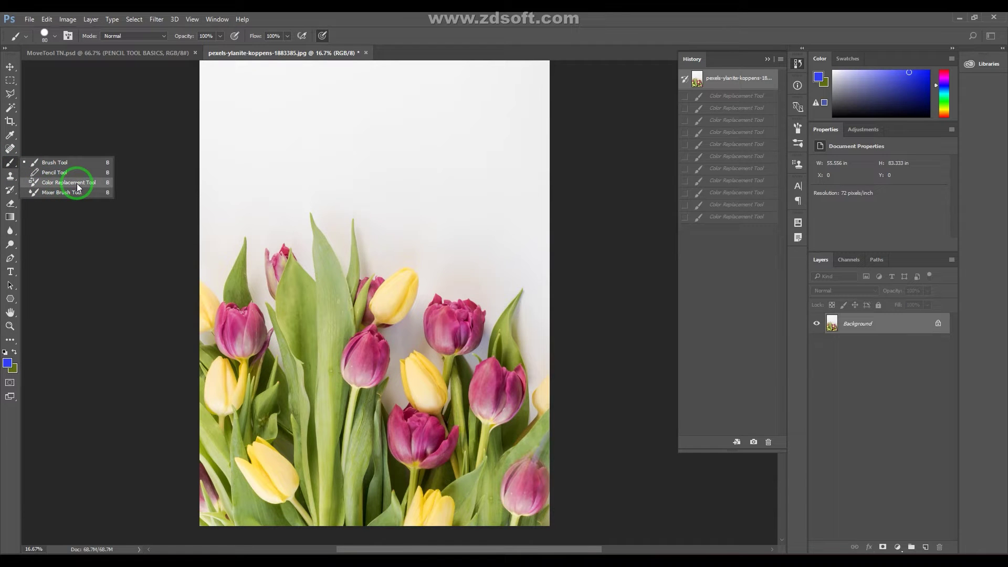
{"action": "left_click", "coordinate": [74, 162]}
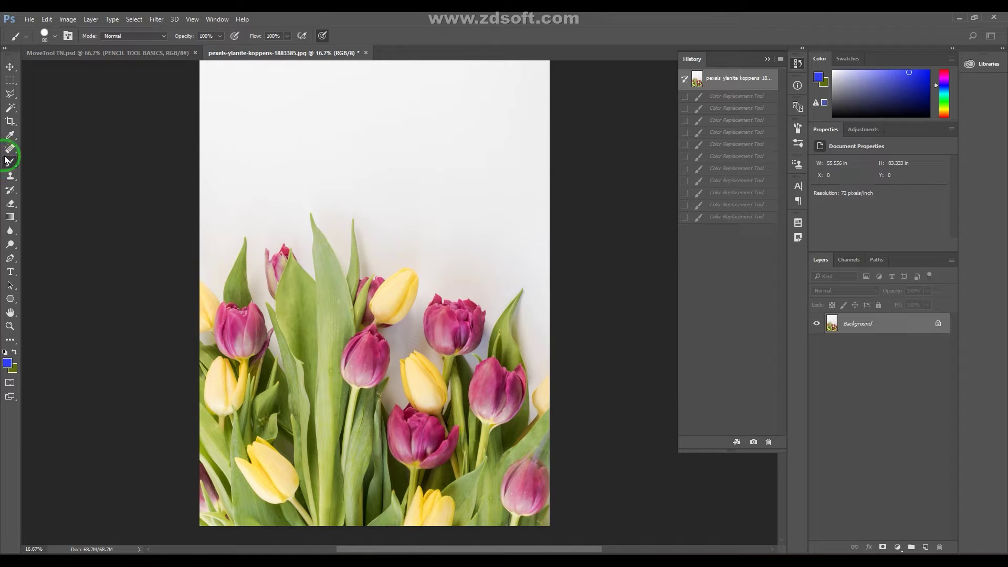
{"action": "left_click", "coordinate": [10, 163]}
{"action": "key", "text": "shift+b"}
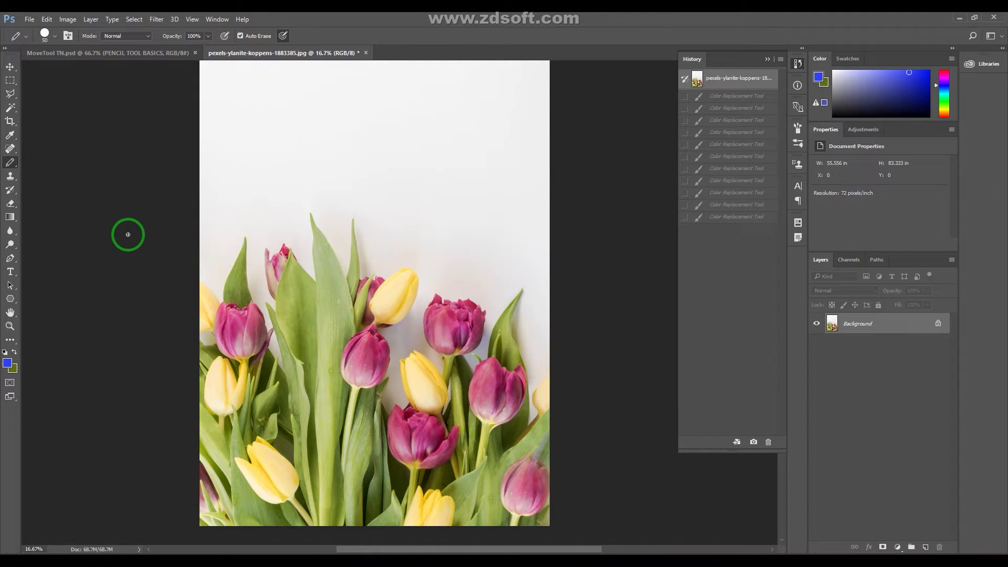
{"action": "key", "text": "shift+b"}
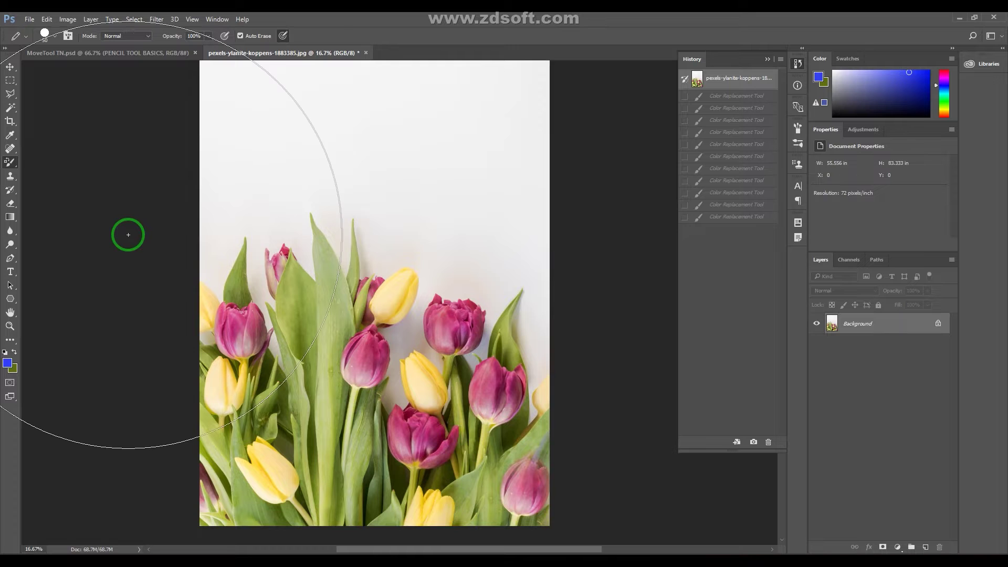
{"action": "key", "text": "shift+b"}
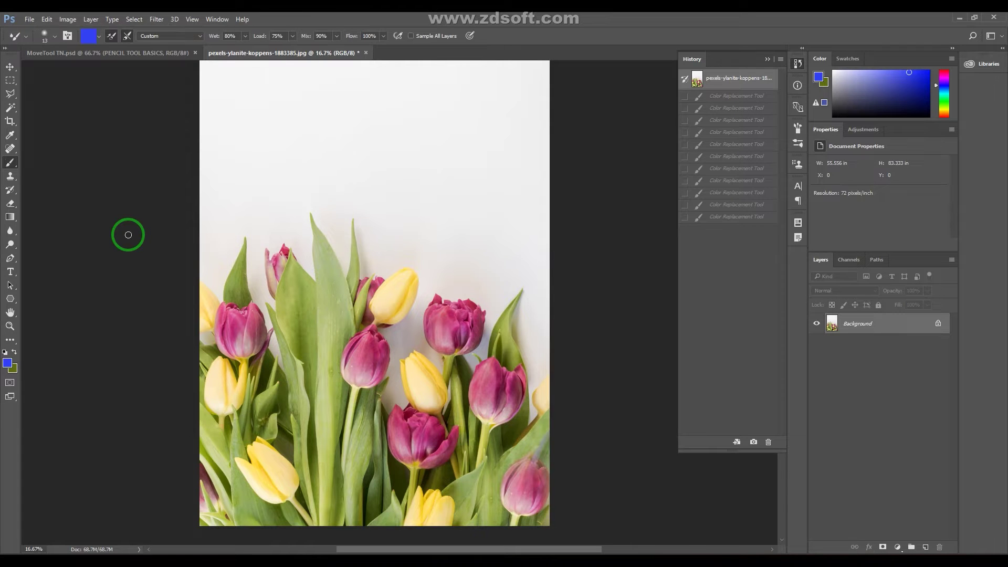
{"action": "key", "text": "shift+b"}
{"action": "key", "text": "shift+b"}
{"action": "key", "text": "shift+b"}
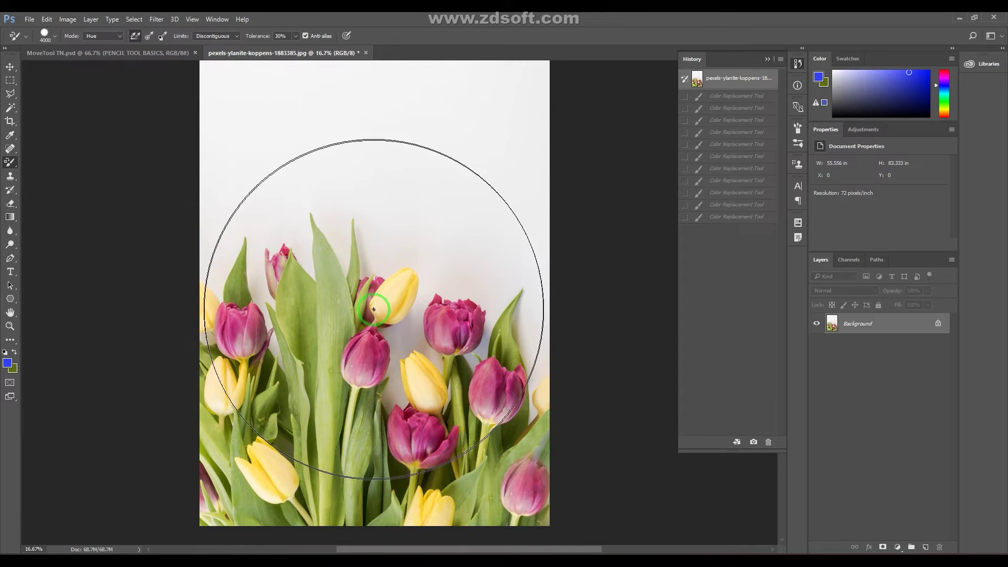
Step: Enlarge the brush and recolour the central pink tulips blue
{"action": "key", "text": "bracketleft"}
{"action": "key", "text": "bracketleft"}
{"action": "key", "text": "bracketleft"}
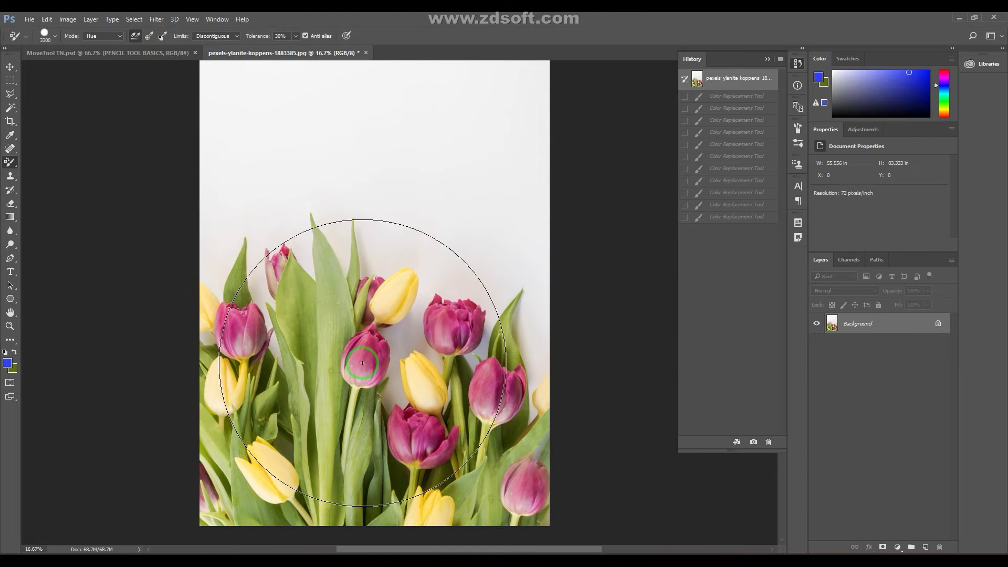
{"action": "key", "text": "bracketright"}
{"action": "key", "text": "bracketright"}
{"action": "key", "text": "bracketright"}
{"action": "key", "text": "bracketright"}
{"action": "key", "text": "bracketright"}
{"action": "key", "text": "bracketright"}
{"action": "key", "text": "bracketright"}
{"action": "key", "text": "bracketright"}
{"action": "key", "text": "bracketright"}
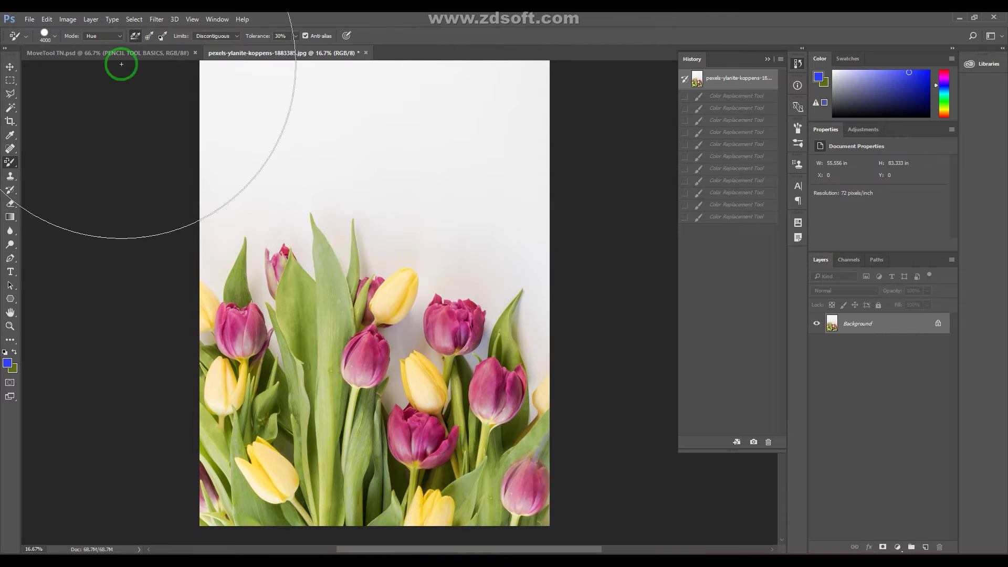
{"action": "left_click", "coordinate": [378, 355]}
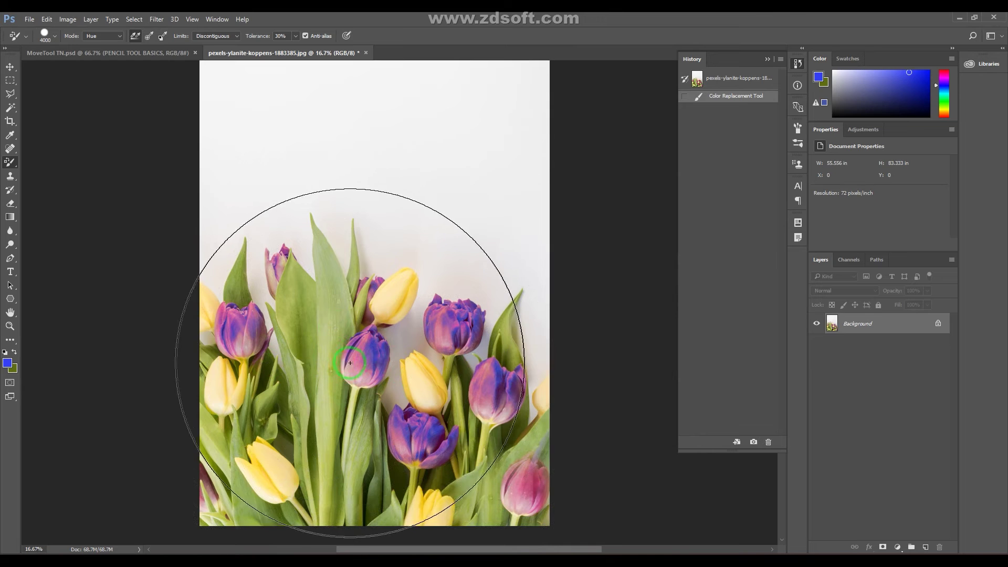
Step: Set a lighter blue foreground colour, test it on the central tulip, then undo
{"action": "left_click", "coordinate": [9, 364]}
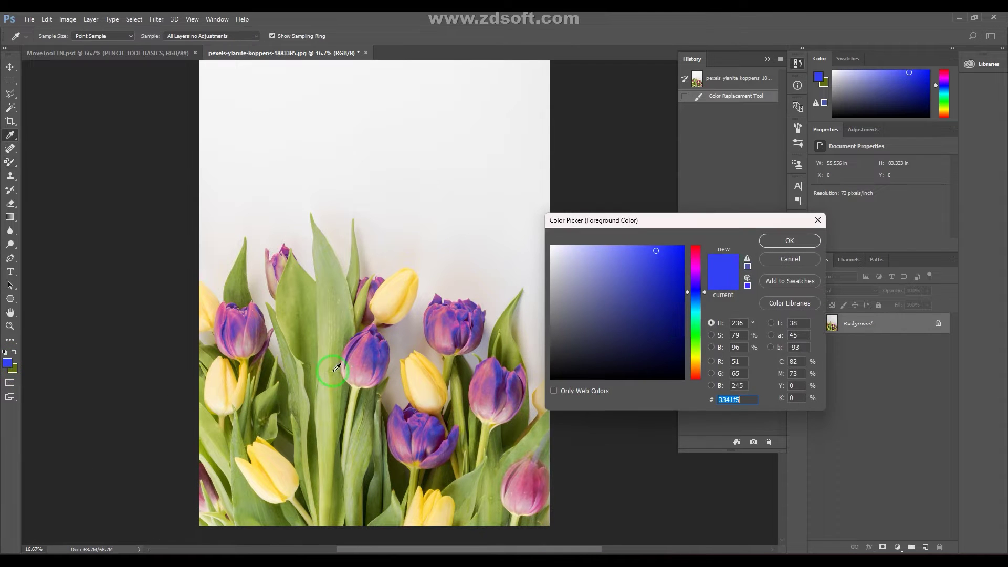
{"action": "left_click", "coordinate": [693, 308]}
{"action": "left_click_drag", "start_coordinate": [693, 308], "coordinate": [695, 302]}
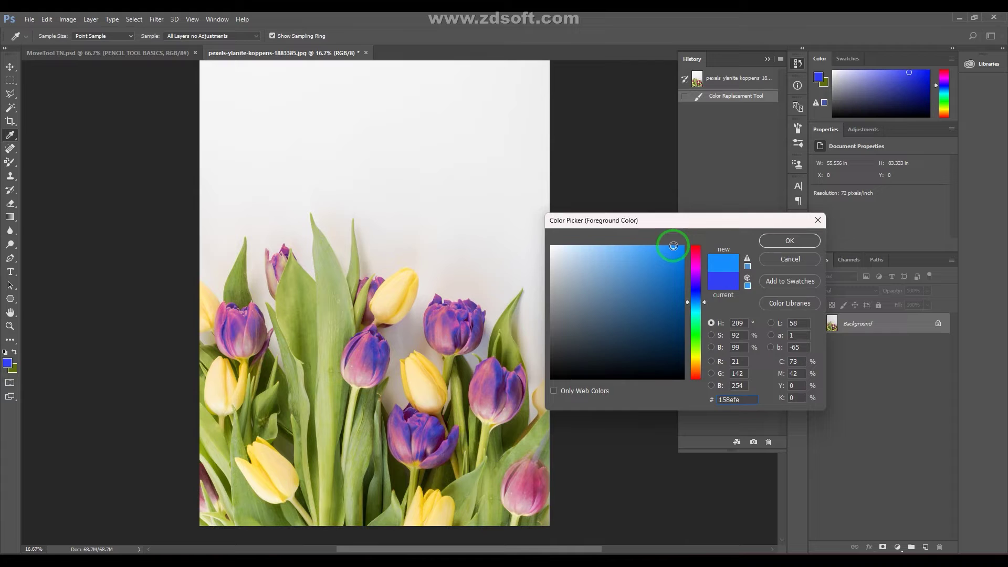
{"action": "left_click", "coordinate": [790, 240]}
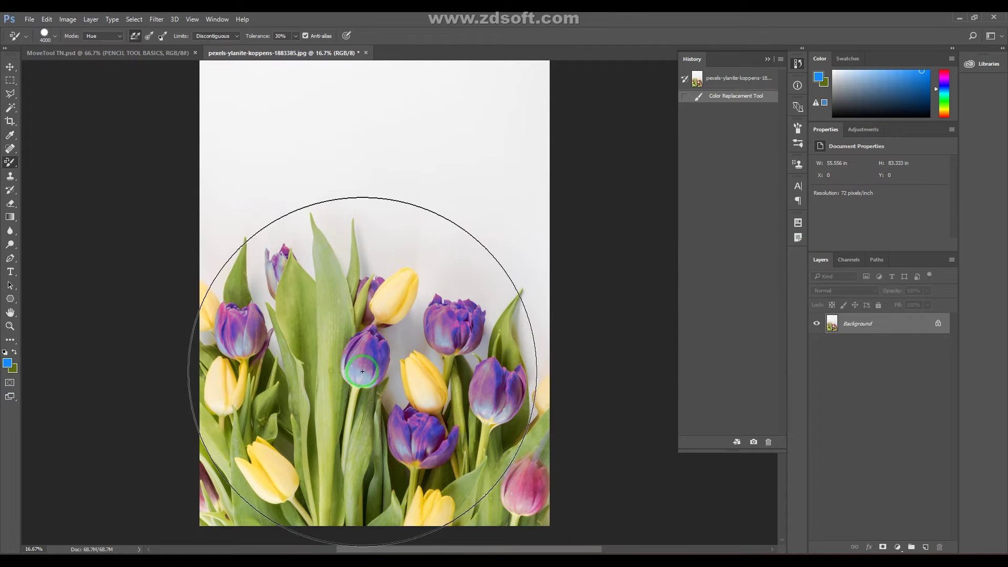
{"action": "left_click_drag", "start_coordinate": [363, 366], "coordinate": [370, 394]}
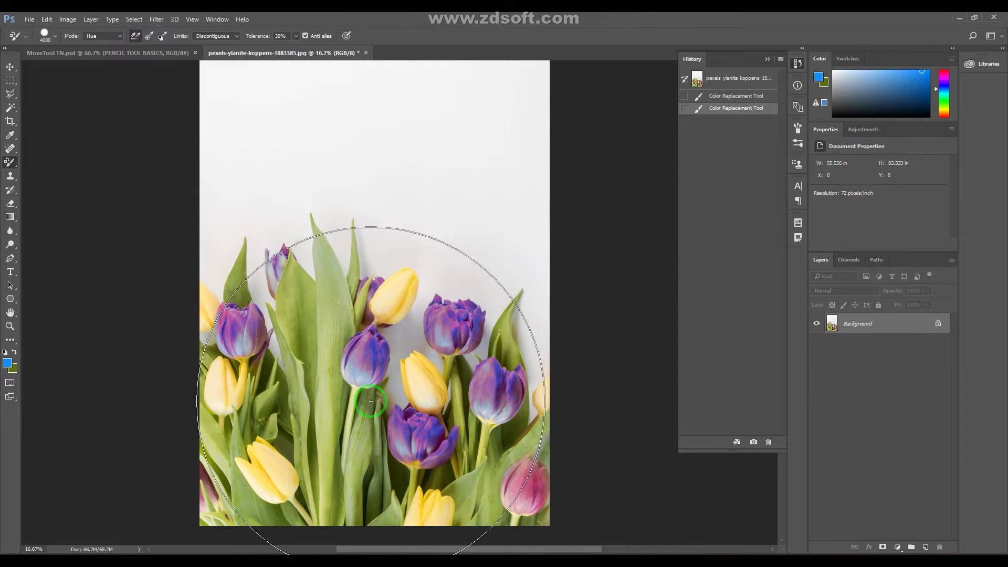
{"action": "key", "text": "ctrl+z"}
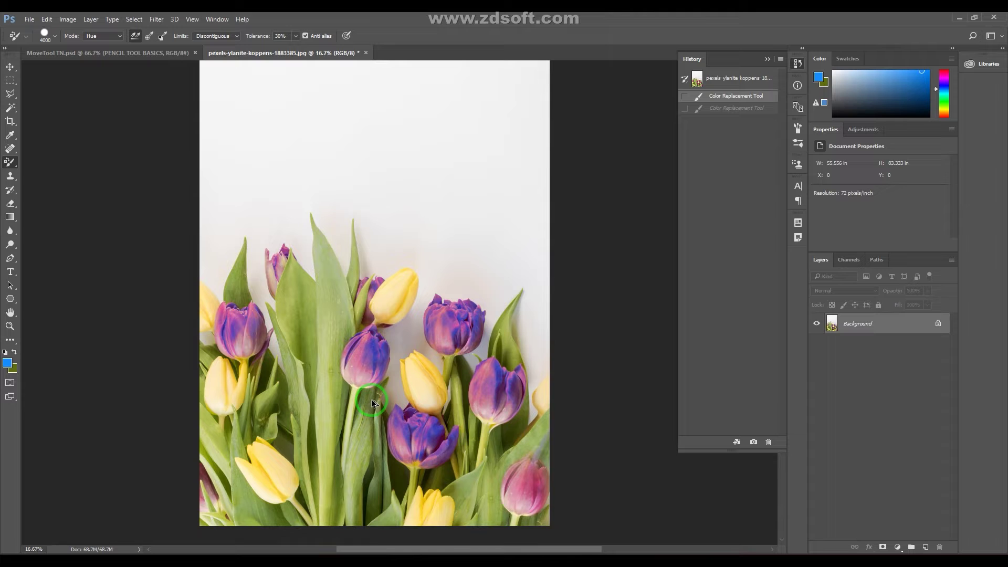
Step: Revert to the original History snapshot and set the brush to its maximum size
{"action": "left_click", "coordinate": [698, 78]}
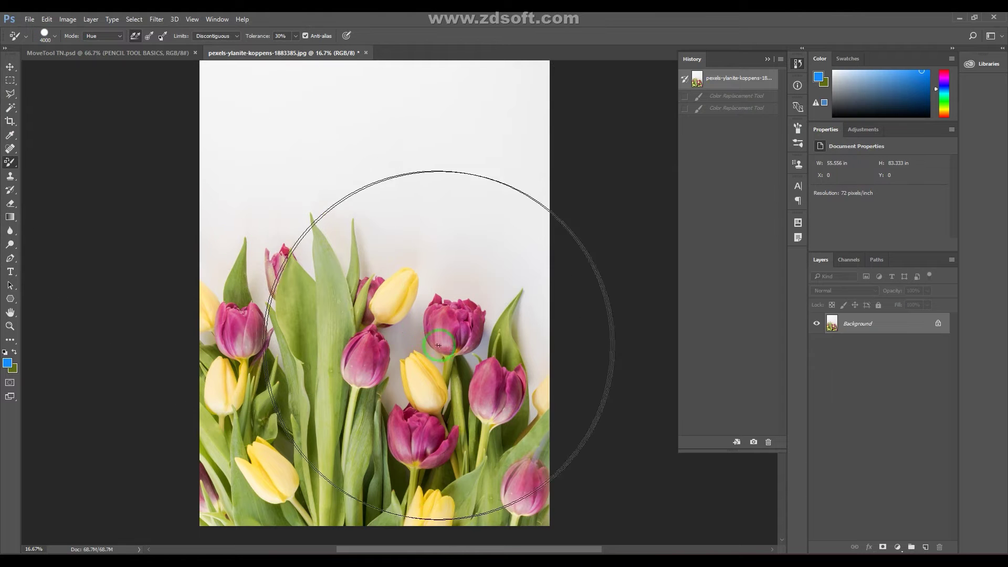
{"action": "key", "text": "bracketleft"}
{"action": "key", "text": "bracketleft"}
{"action": "key", "text": "bracketleft"}
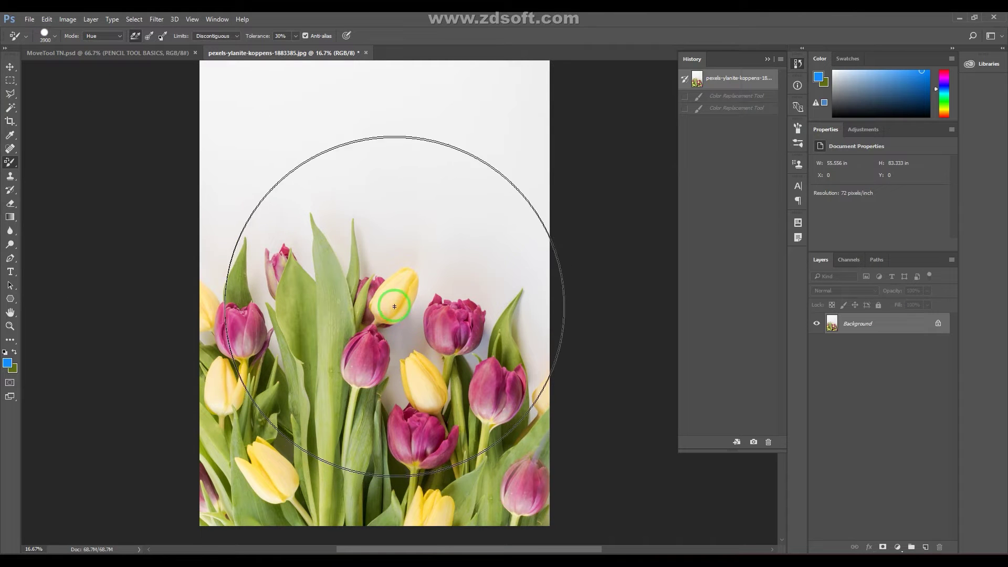
{"action": "key", "text": "bracketleft"}
{"action": "key", "text": "bracketleft"}
{"action": "key", "text": "bracketleft"}
{"action": "key", "text": "bracketleft"}
{"action": "key", "text": "bracketleft"}
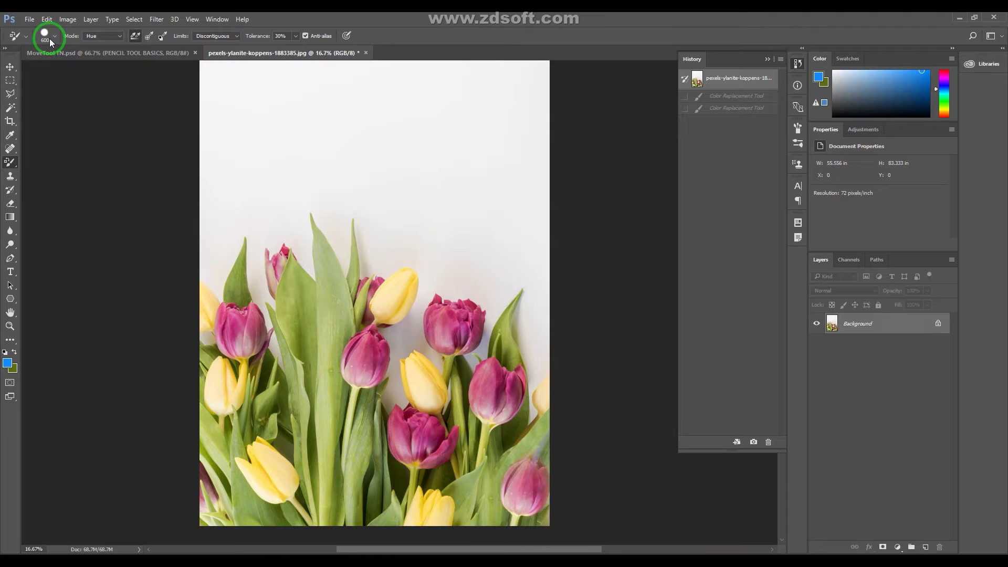
{"action": "left_click", "coordinate": [47, 35]}
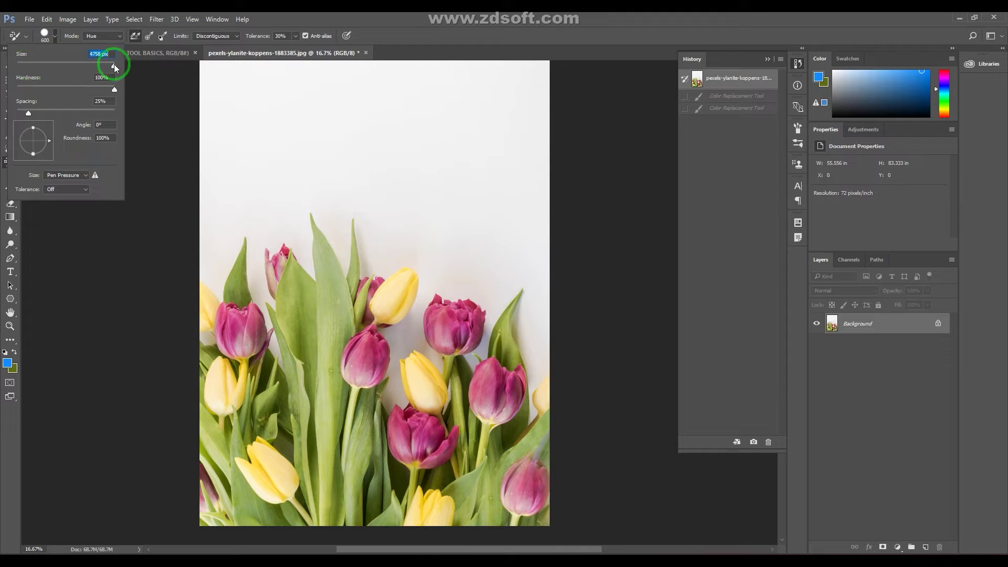
{"action": "left_click", "coordinate": [593, 217]}
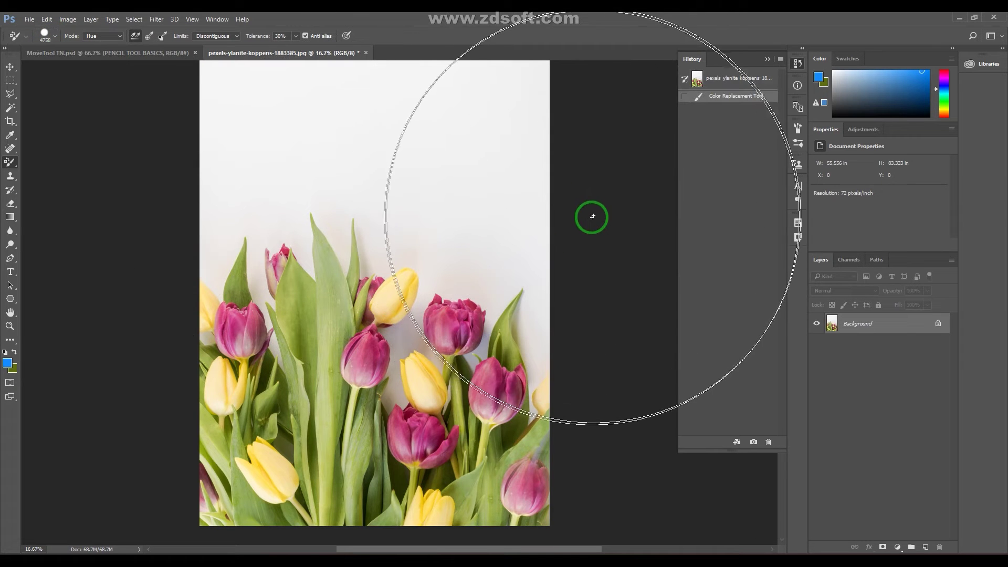
Step: Fine-tune the brush size with the bracket keys and show the Mode options
{"action": "key", "text": "bracketleft"}
{"action": "key", "text": "bracketleft"}
{"action": "key", "text": "bracketleft"}
{"action": "key", "text": "bracketleft"}
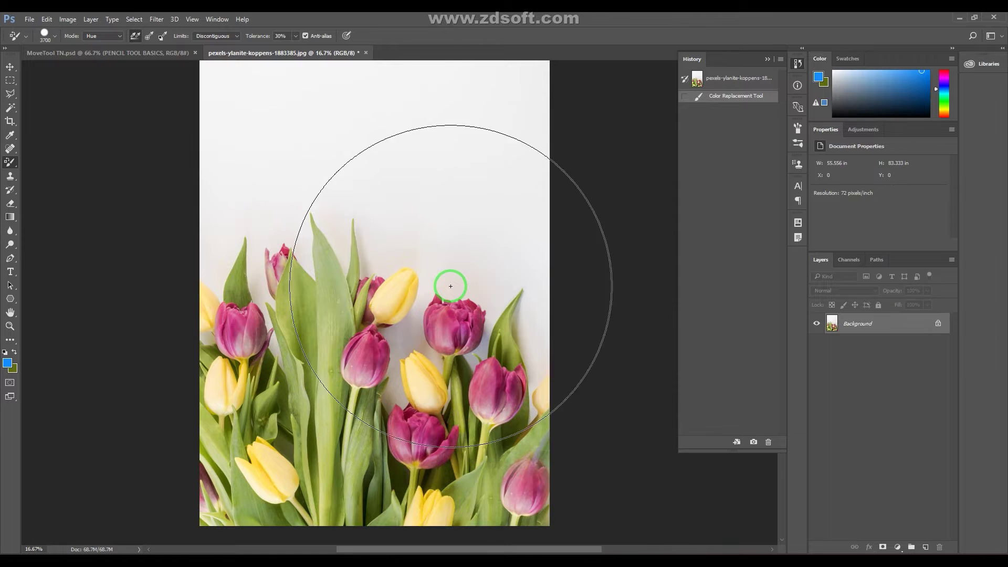
{"action": "key", "text": "bracketleft"}
{"action": "key", "text": "bracketleft"}
{"action": "key", "text": "bracketleft"}
{"action": "key", "text": "bracketleft"}
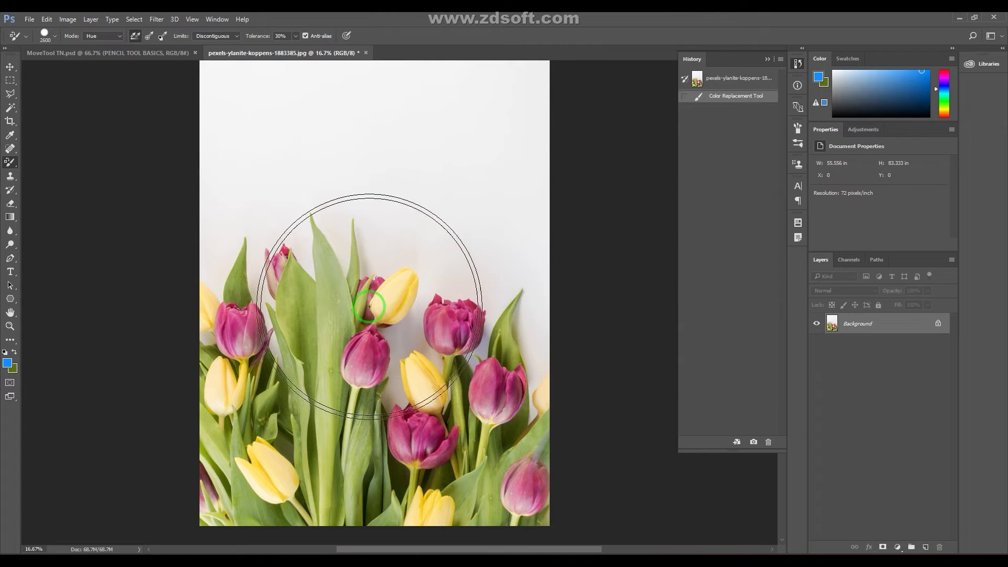
{"action": "key", "text": "bracketright"}
{"action": "key", "text": "bracketright"}
{"action": "key", "text": "bracketright"}
{"action": "key", "text": "bracketright"}
{"action": "key", "text": "bracketright"}
{"action": "key", "text": "bracketright"}
{"action": "key", "text": "bracketright"}
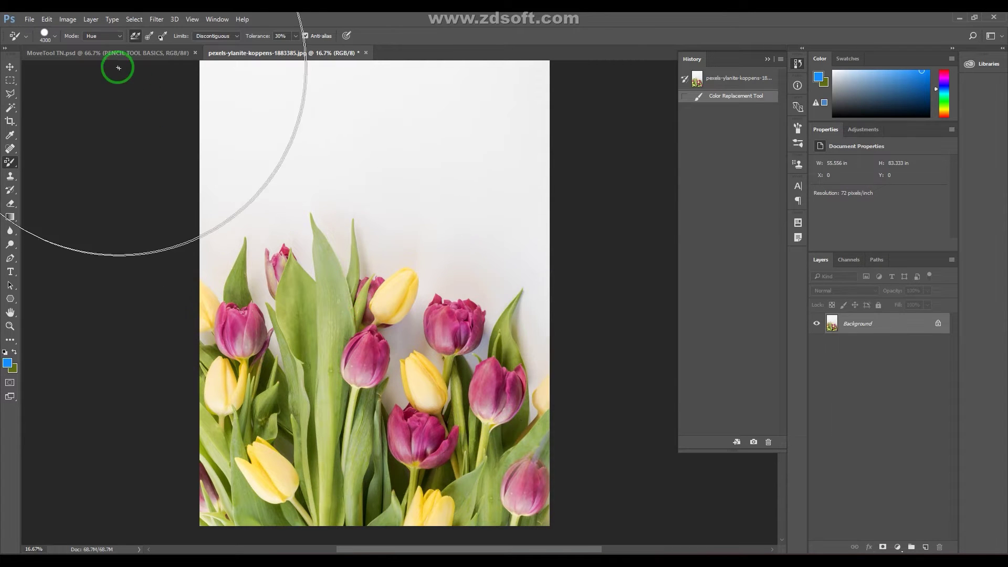
{"action": "left_click", "coordinate": [94, 36]}
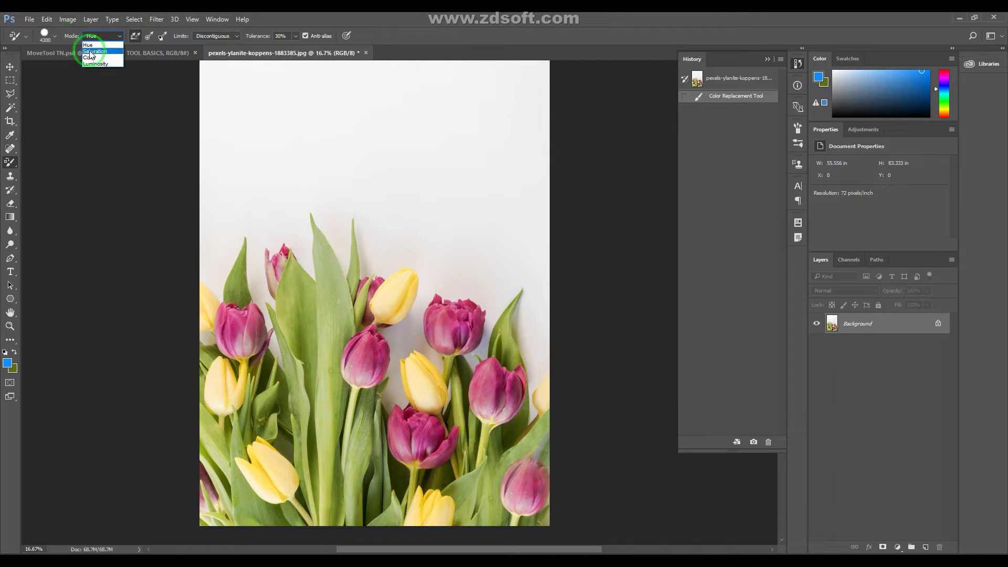
{"action": "left_click", "coordinate": [92, 58]}
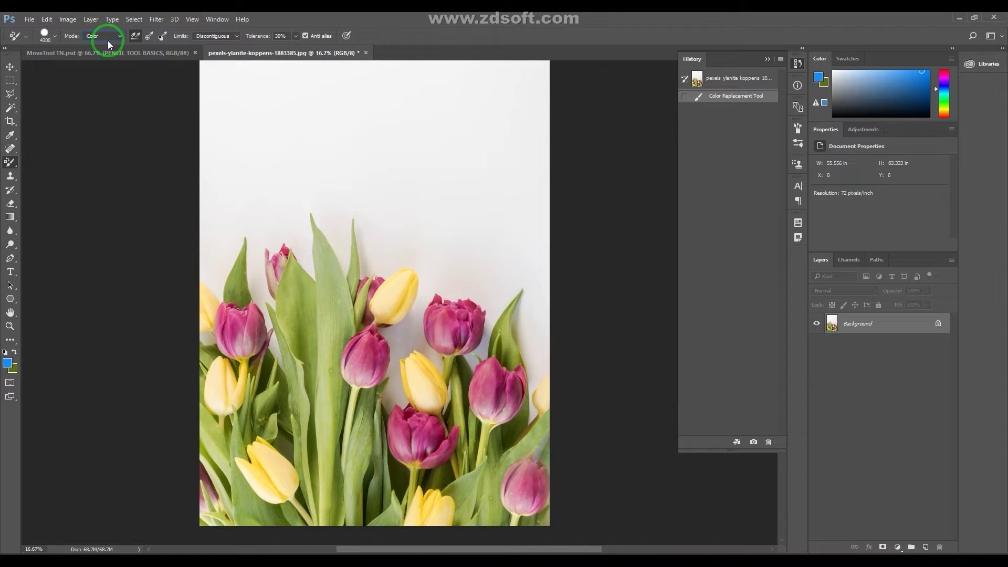
{"action": "left_click", "coordinate": [380, 371]}
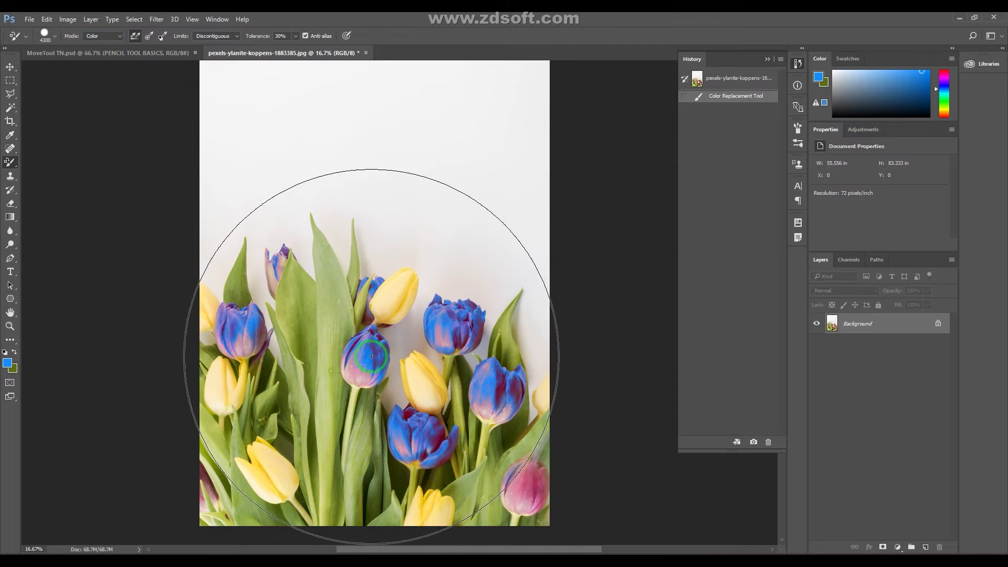
{"action": "key", "text": "ctrl+z"}
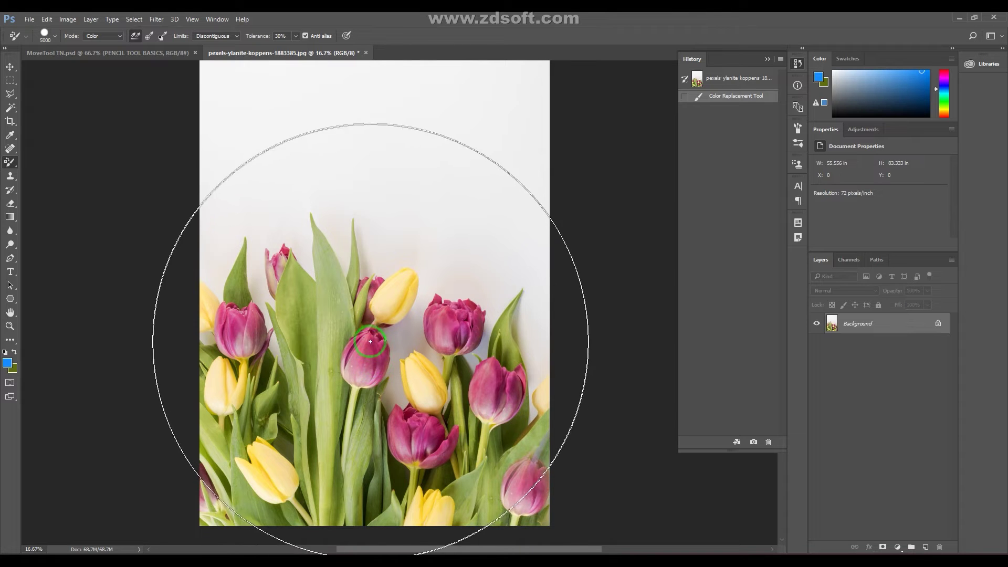
Step: Recolour the purple tulips blue, then revert to the original snapshot
{"action": "left_click", "coordinate": [373, 372]}
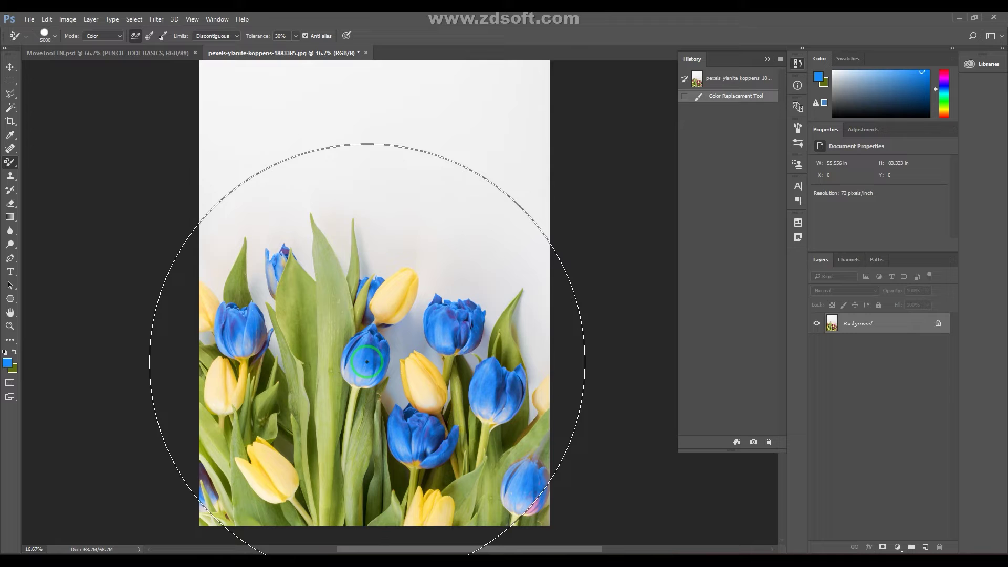
{"action": "left_click", "coordinate": [368, 360]}
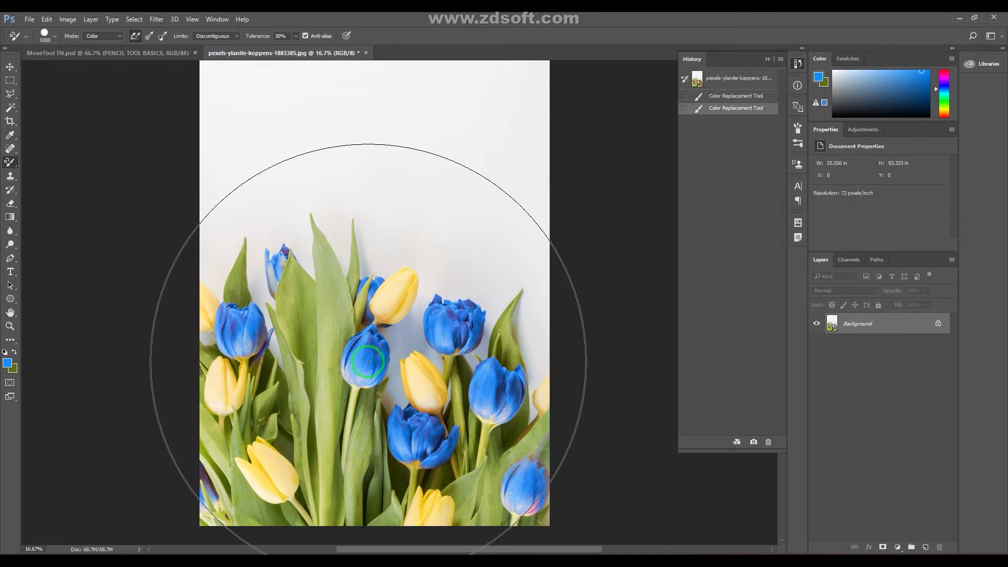
{"action": "left_click", "coordinate": [706, 79]}
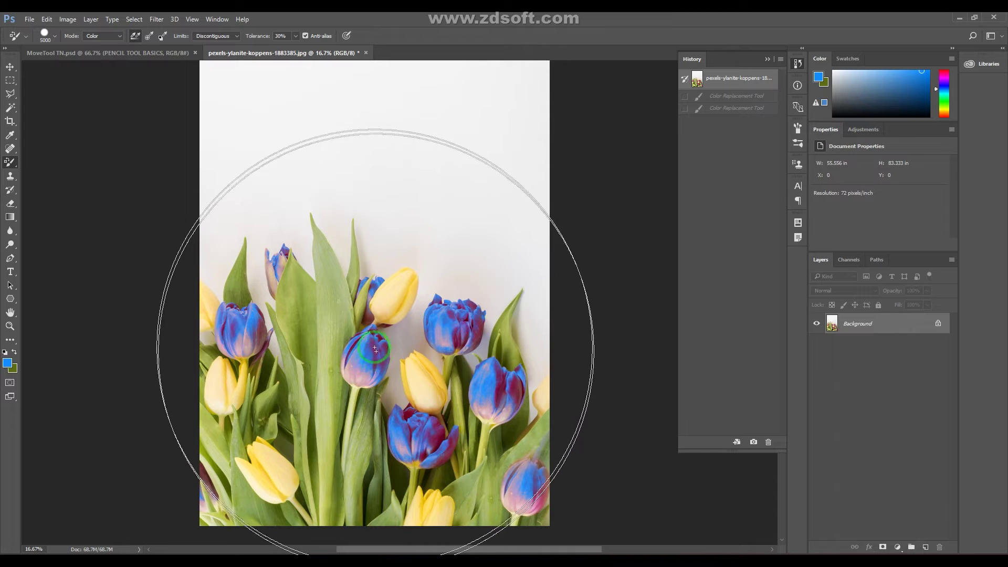
Step: Paint the green leaves blue, including the lower-right ones, then step back in History
{"action": "left_click", "coordinate": [359, 376]}
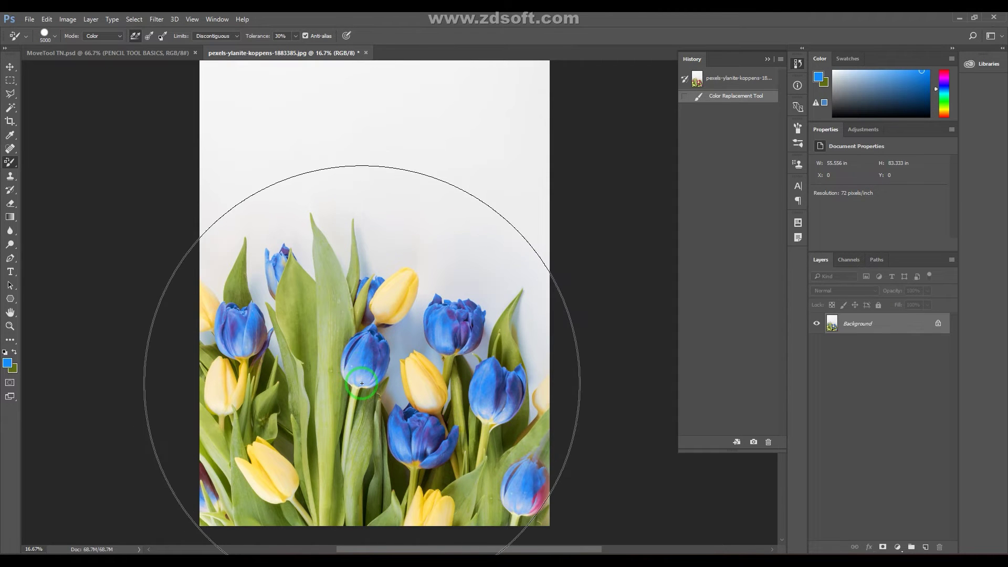
{"action": "left_click_drag", "start_coordinate": [353, 372], "coordinate": [332, 315]}
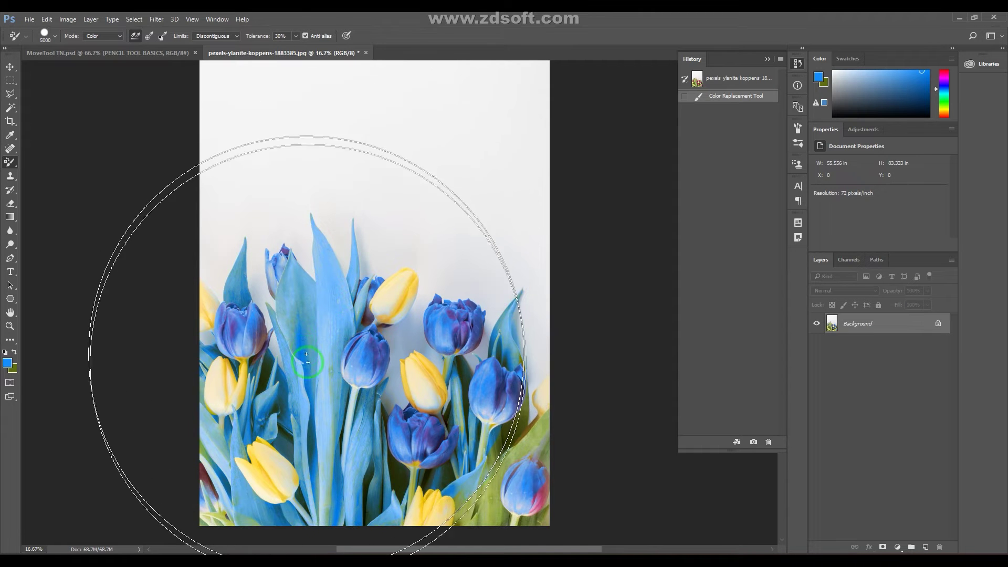
{"action": "left_click_drag", "start_coordinate": [463, 498], "coordinate": [509, 484]}
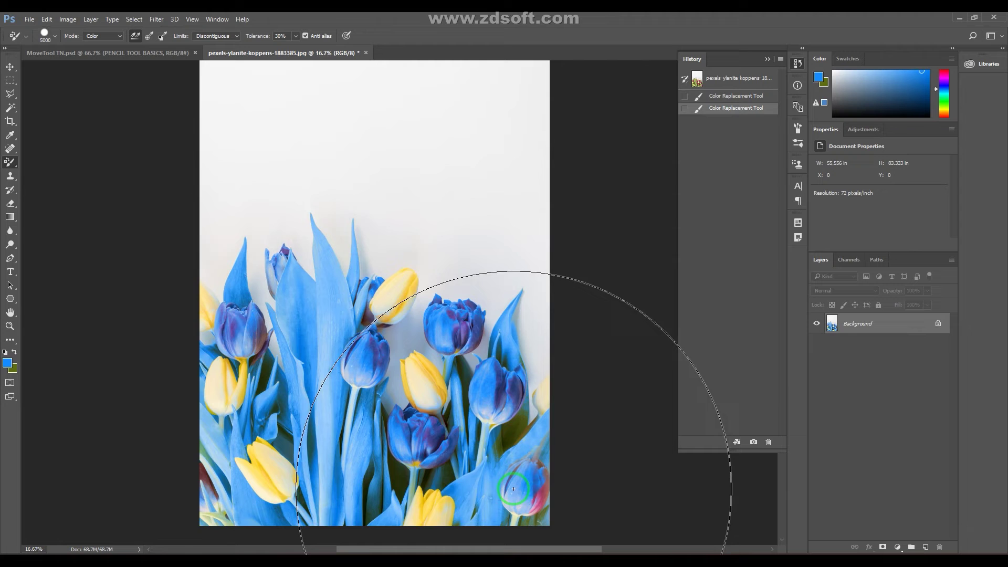
{"action": "key", "text": "ctrl+alt+z"}
{"action": "key", "text": "ctrl+alt+z"}
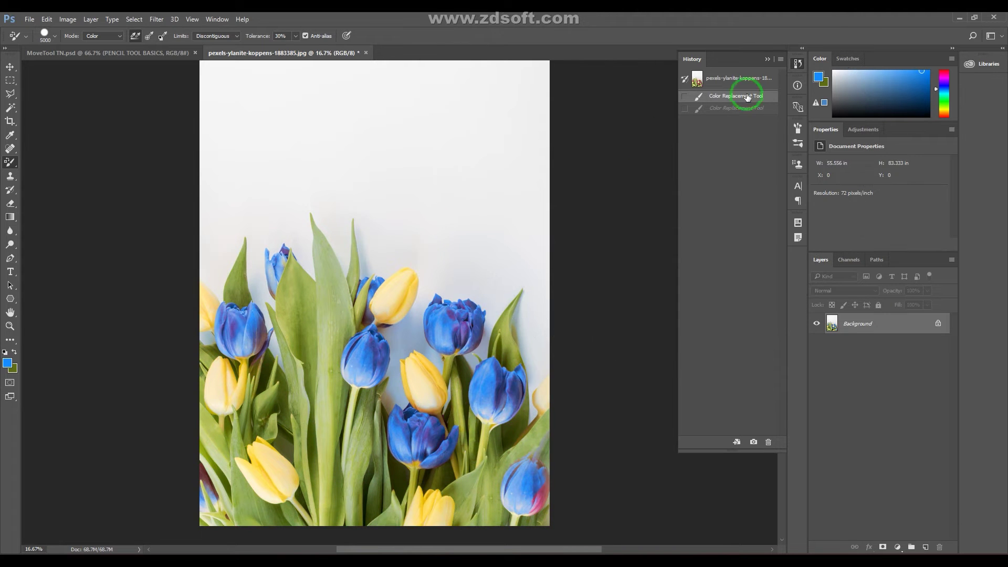
Step: Revert the photo, set Sampling to Once, recolour the tulips blue, then undo the extra pass
{"action": "left_click", "coordinate": [730, 79]}
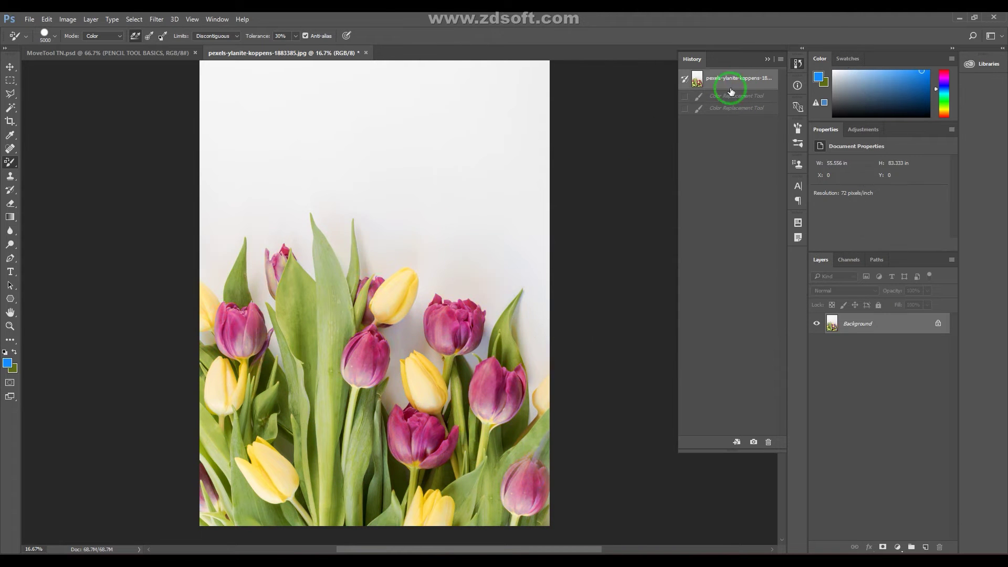
{"action": "left_click", "coordinate": [149, 35]}
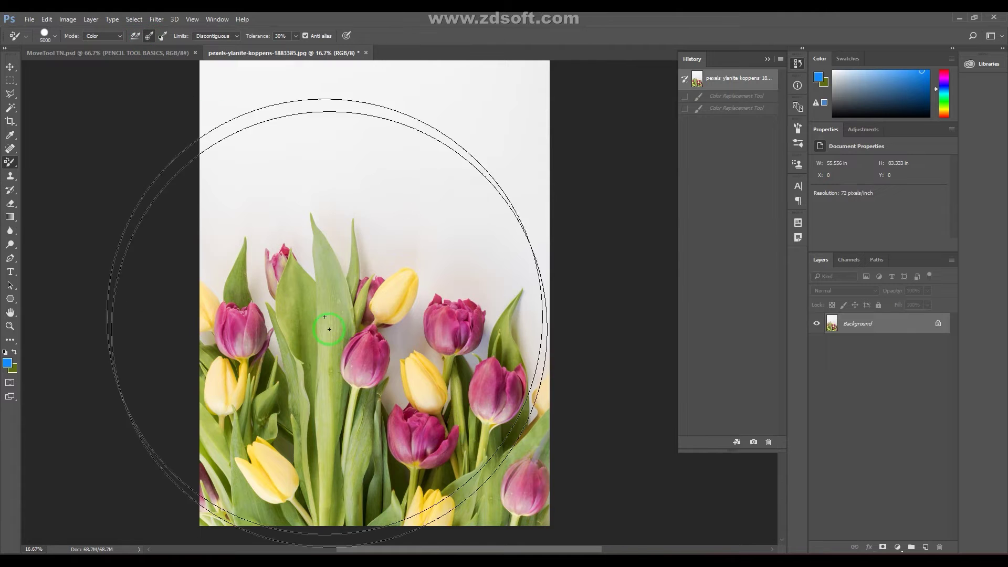
{"action": "left_click", "coordinate": [354, 344]}
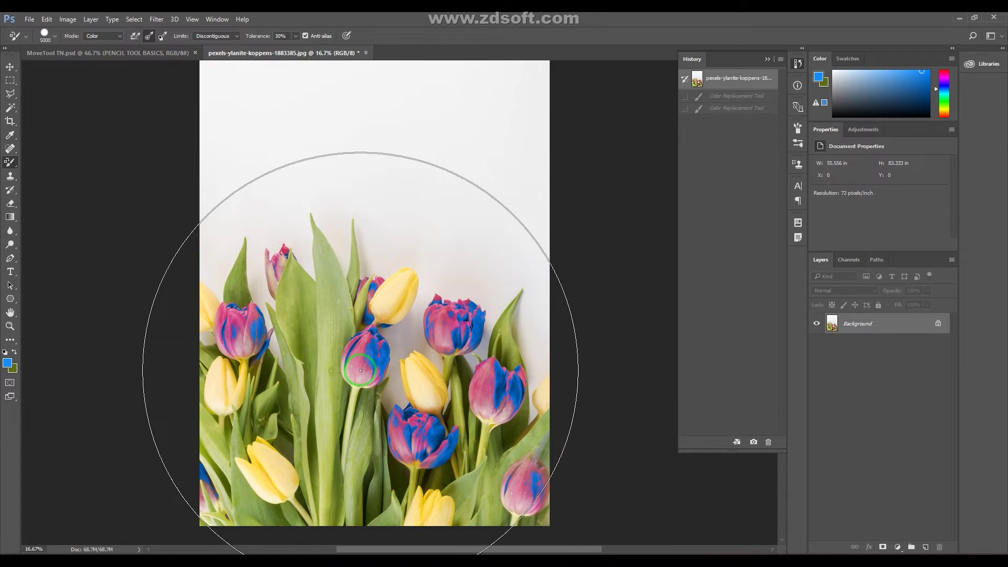
{"action": "left_click", "coordinate": [361, 369]}
{"action": "left_click", "coordinate": [360, 369]}
{"action": "key", "text": "ctrl+alt+z"}
{"action": "key", "text": "ctrl+alt+z"}
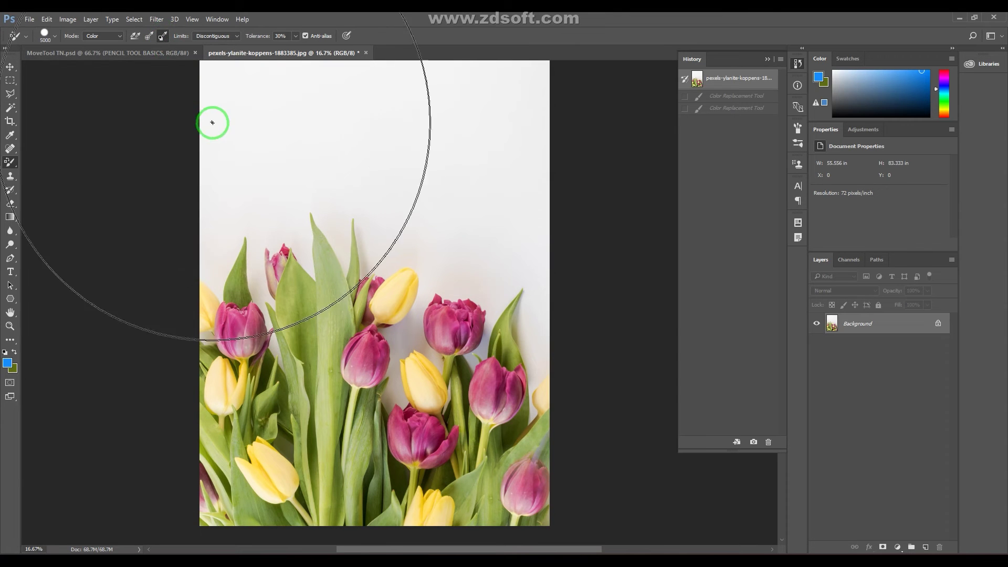
Step: Sample the magenta tulip colour as background, recolour the tulips blue, then revert
{"action": "left_click", "coordinate": [14, 373]}
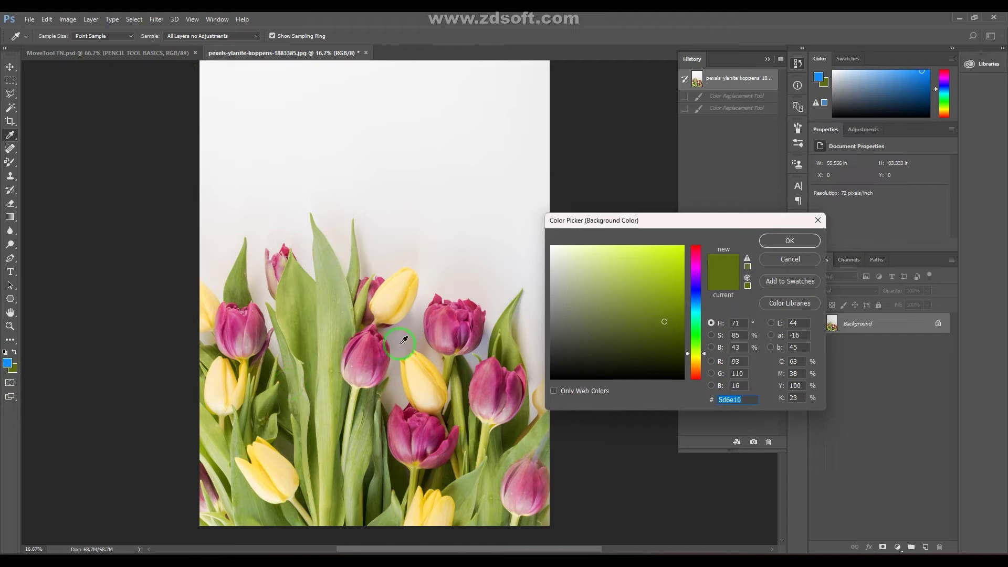
{"action": "left_click", "coordinate": [356, 340]}
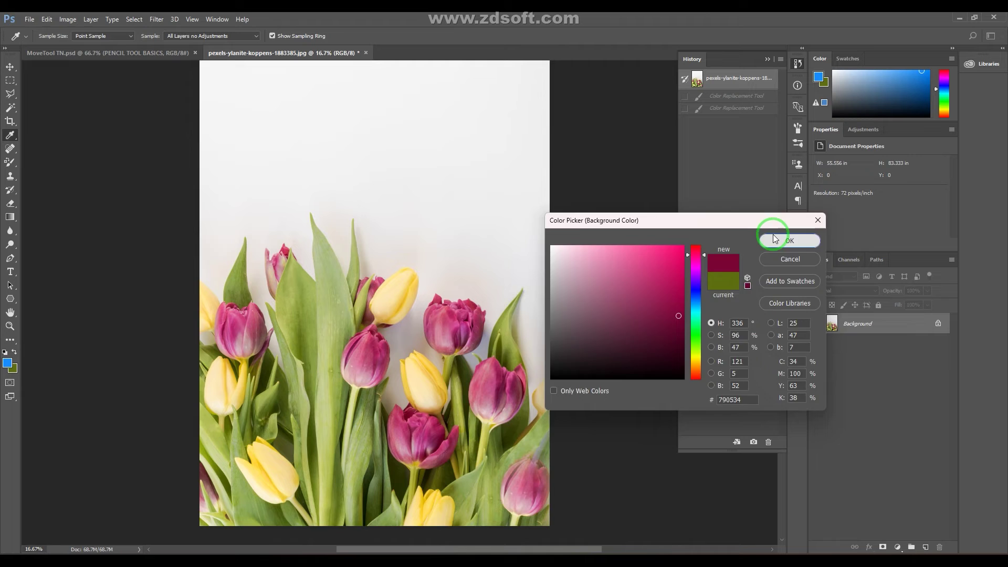
{"action": "left_click", "coordinate": [790, 241]}
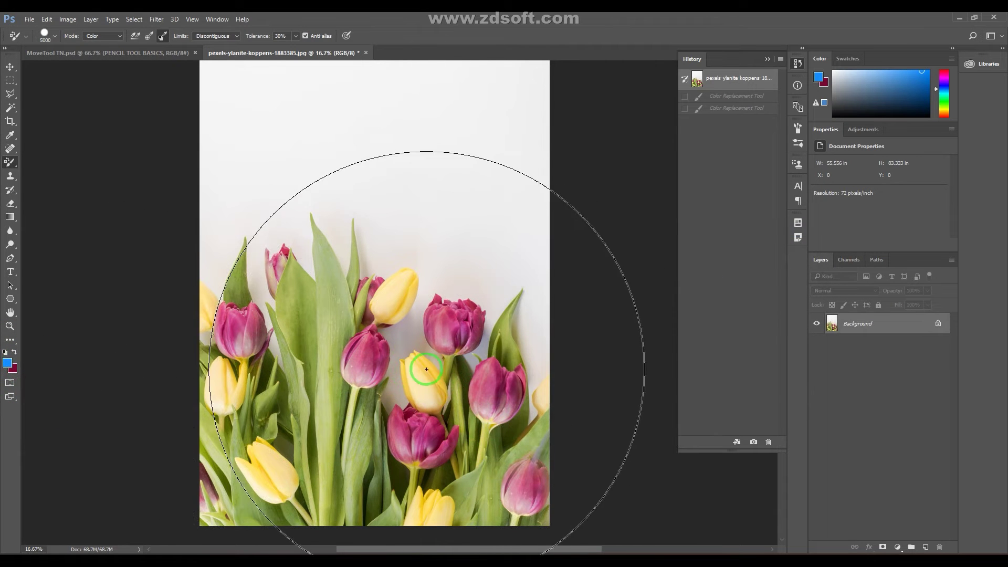
{"action": "left_click", "coordinate": [377, 374]}
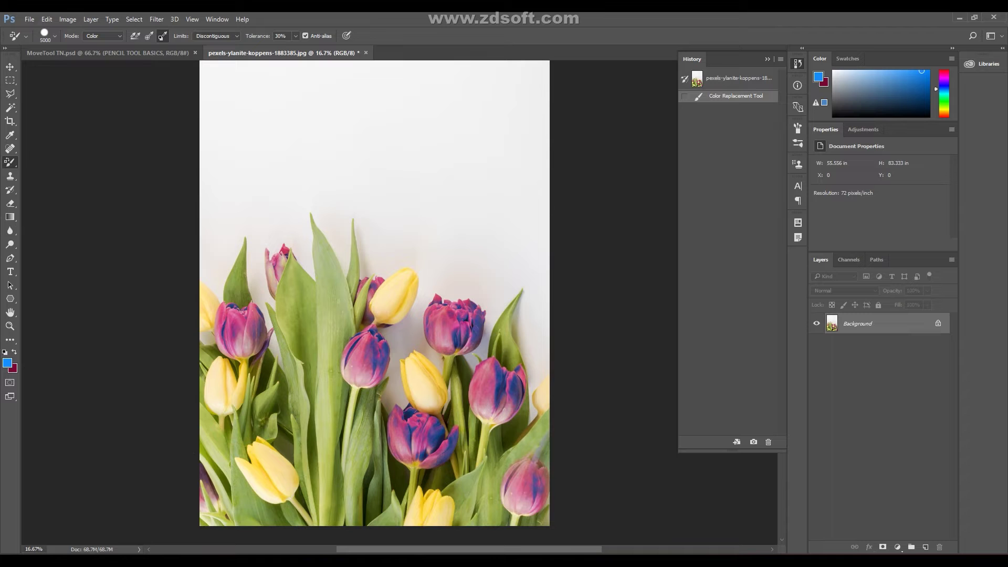
{"action": "left_click", "coordinate": [726, 79]}
Step: Set a yellow background colour and recolour the yellow tulip blue
{"action": "left_click", "coordinate": [15, 367]}
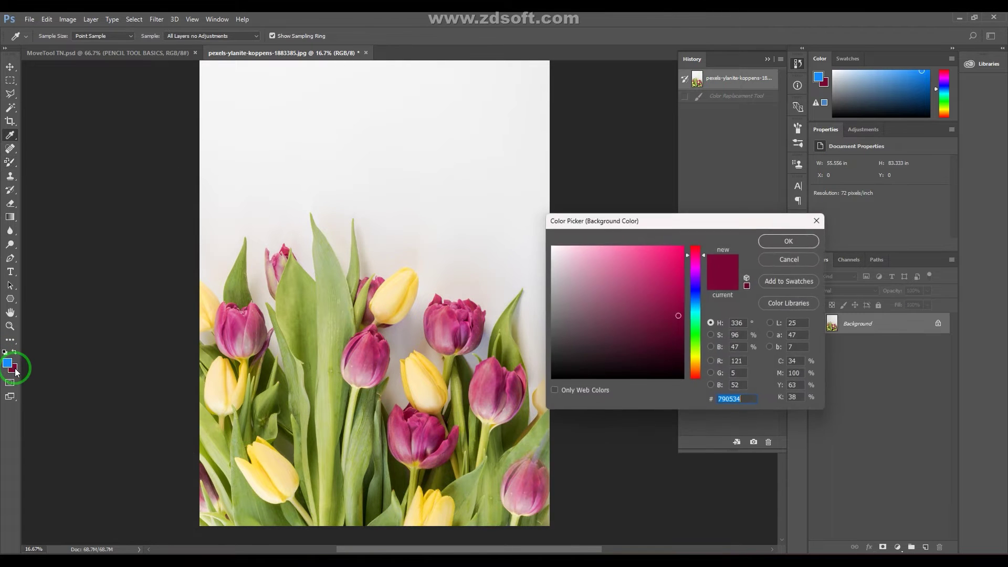
{"action": "left_click", "coordinate": [695, 363]}
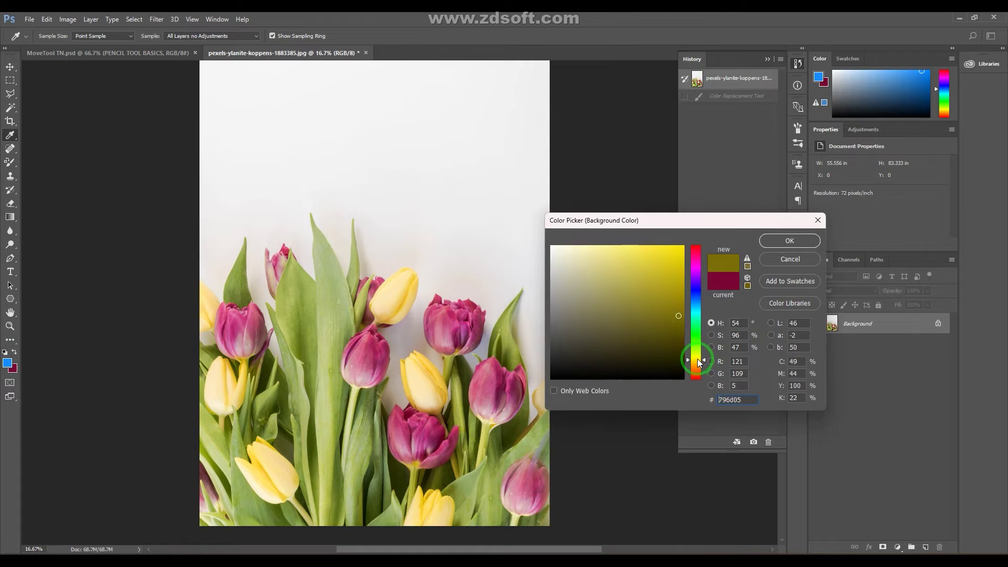
{"action": "left_click", "coordinate": [683, 259]}
{"action": "left_click", "coordinate": [790, 241]}
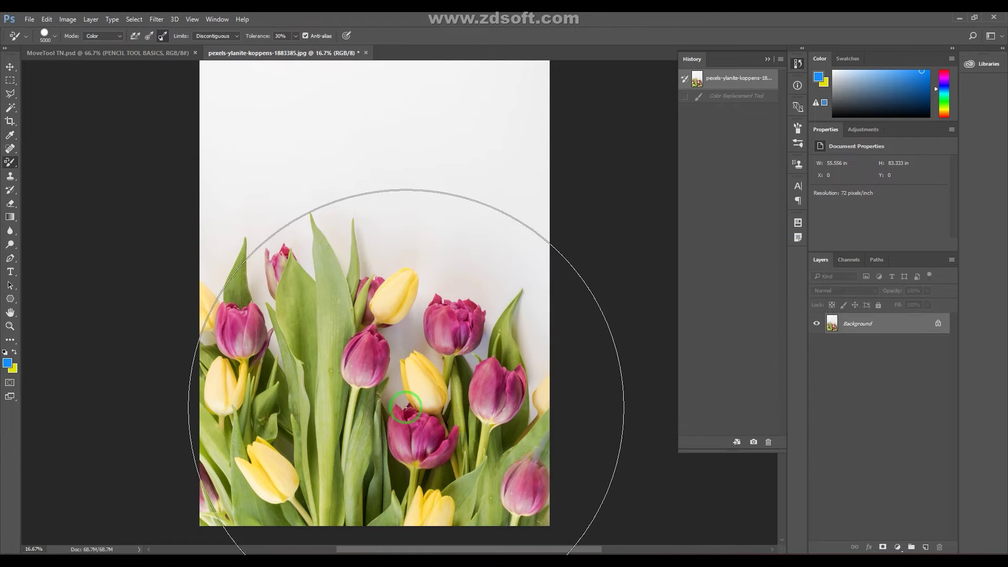
{"action": "left_click", "coordinate": [426, 498]}
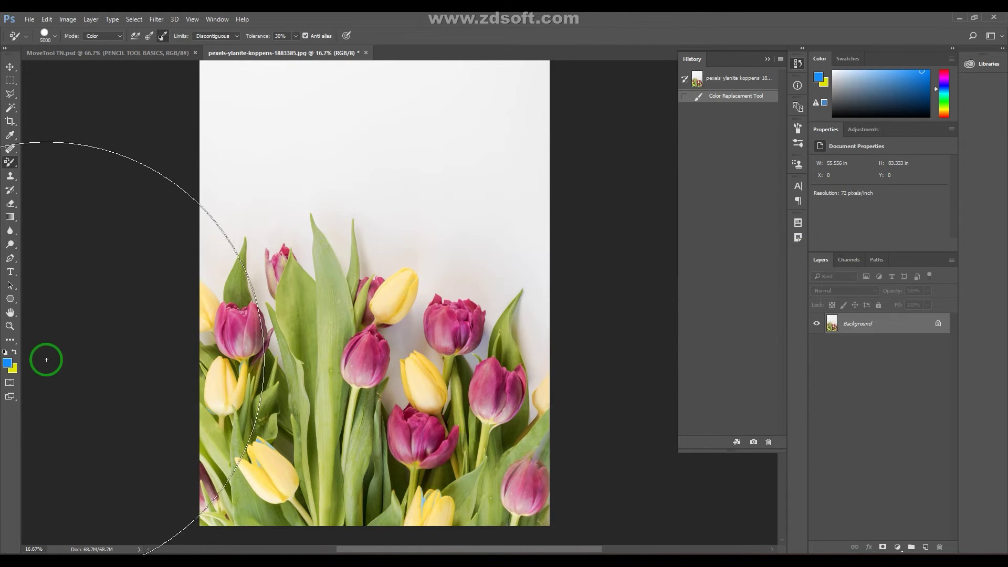
Step: Sample dark olive green as background and paint the shadowed areas blue
{"action": "left_click", "coordinate": [13, 370]}
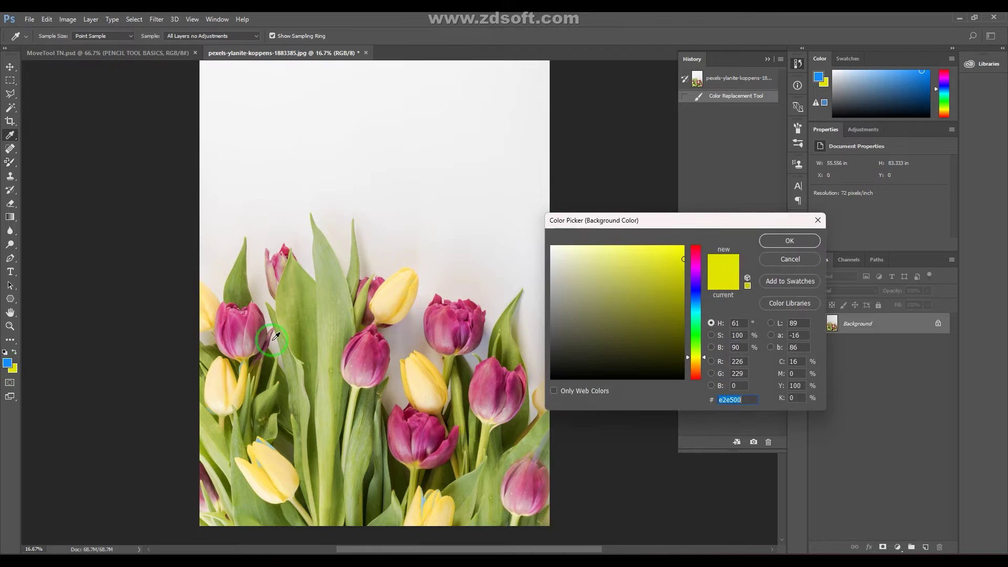
{"action": "left_click", "coordinate": [466, 367]}
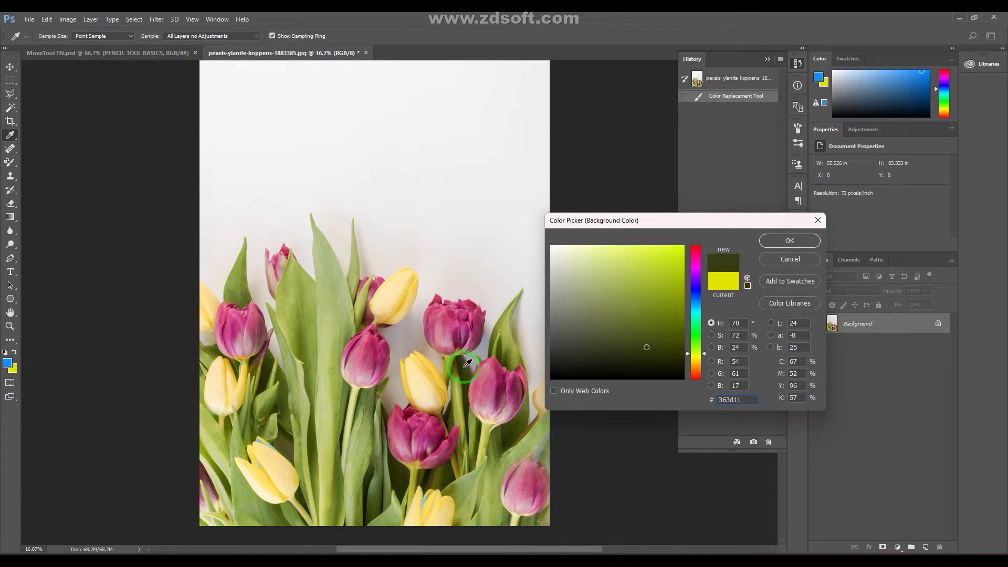
{"action": "left_click", "coordinate": [786, 243]}
{"action": "left_click_drag", "start_coordinate": [611, 353], "coordinate": [385, 306]}
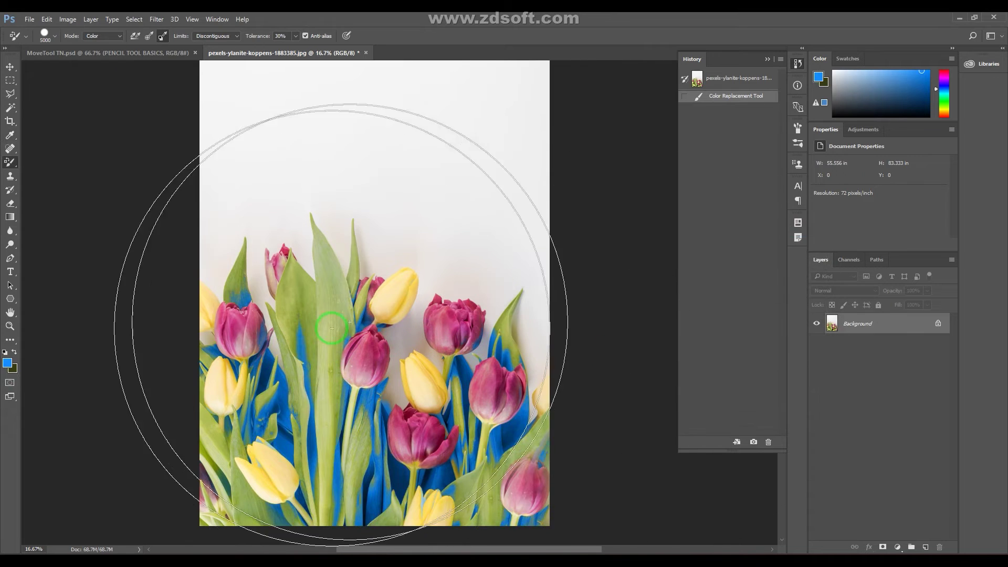
Step: Test blue strokes on the dark green areas between tulips, ending with them undone
{"action": "left_click", "coordinate": [385, 306]}
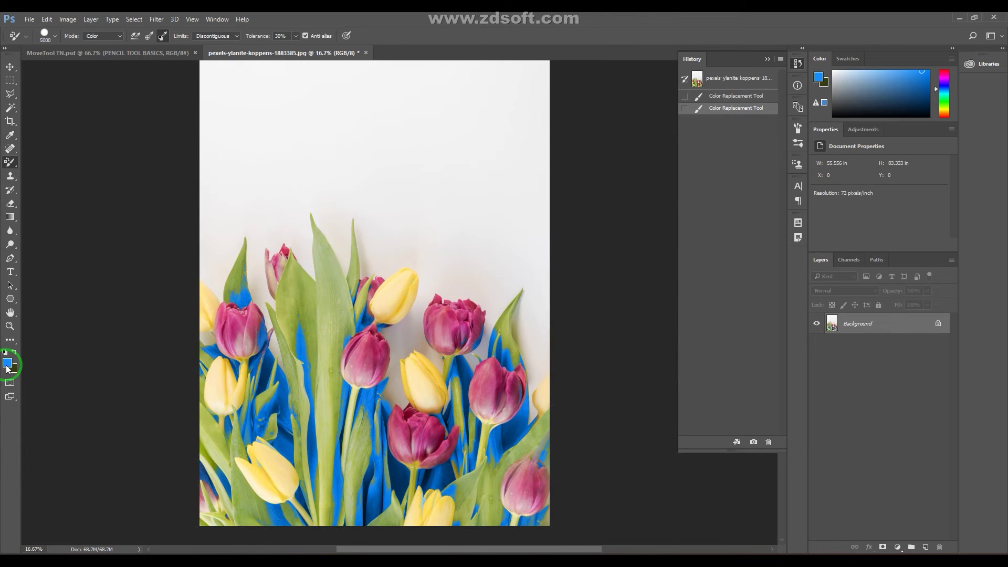
{"action": "key", "text": "ctrl+z"}
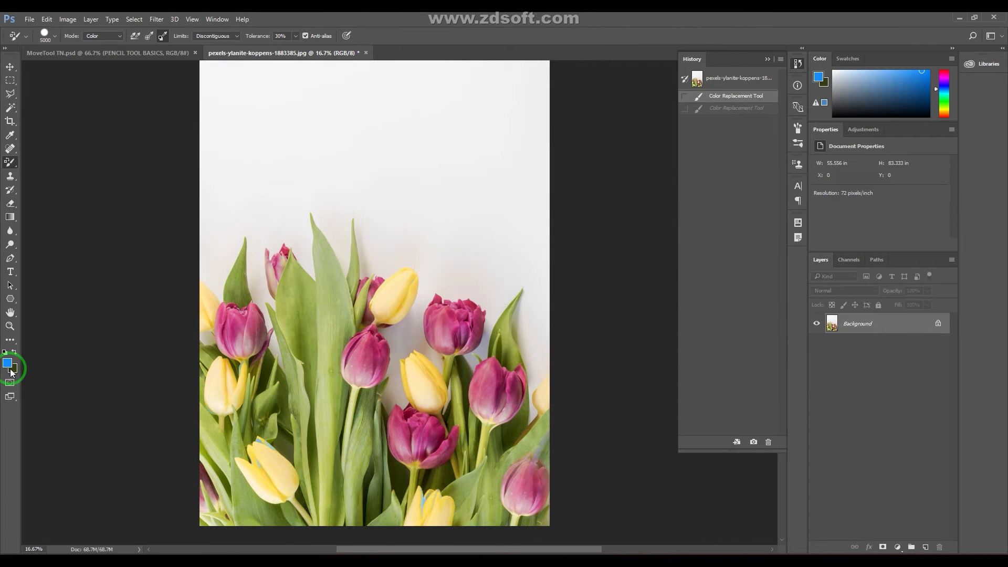
{"action": "left_click_drag", "start_coordinate": [410, 370], "coordinate": [455, 384]}
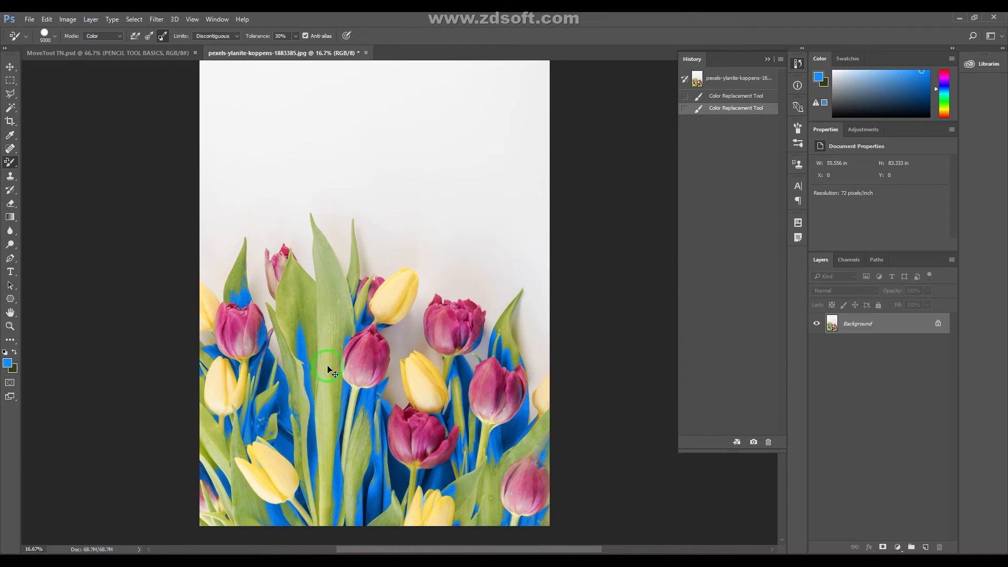
{"action": "key", "text": "ctrl+z"}
{"action": "key", "text": "ctrl+shift+z"}
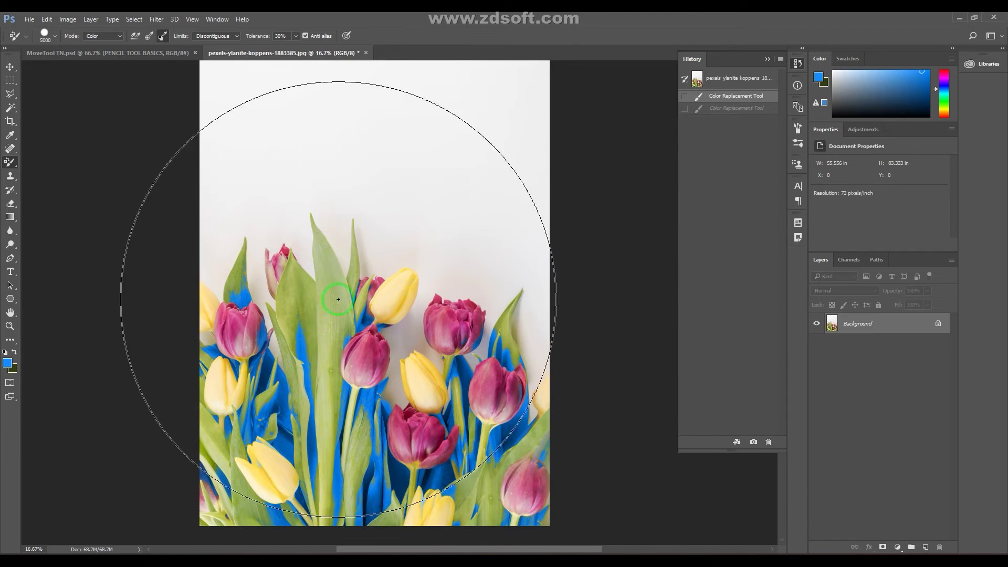
{"action": "key", "text": "ctrl+shift+z"}
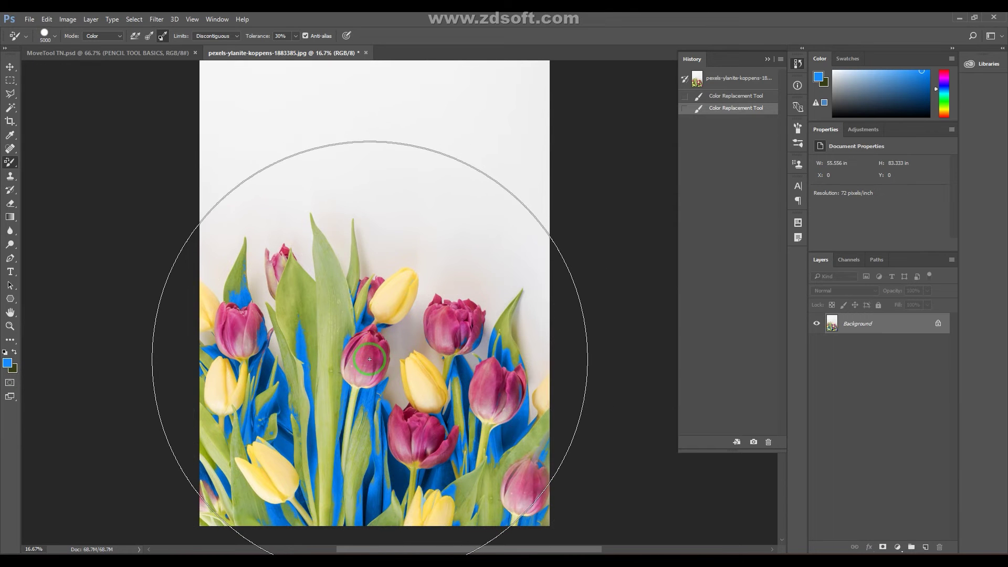
{"action": "key", "text": "ctrl+z"}
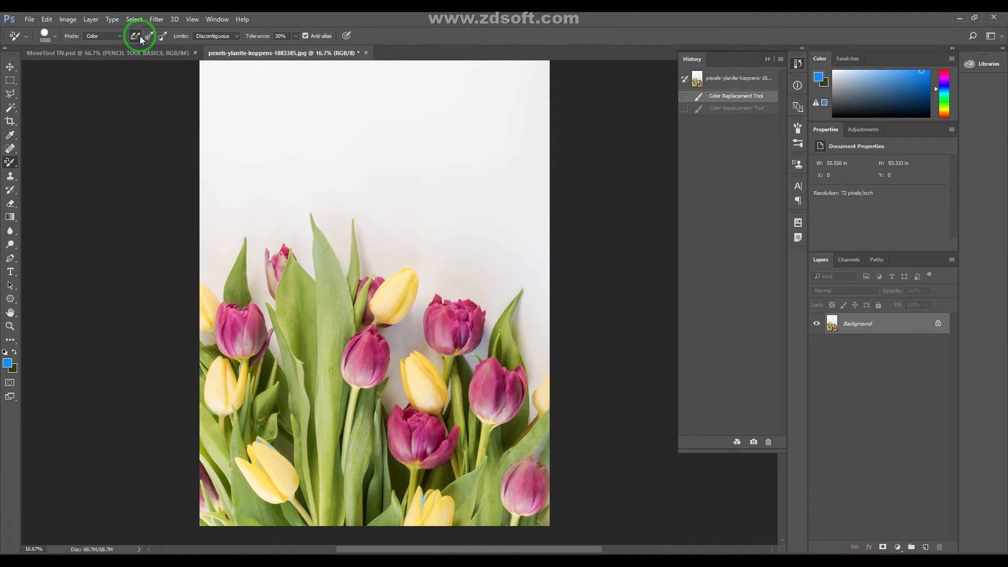
Step: Set Limits to Contiguous and Sampling to Once, then test blue on the centre tulip
{"action": "left_click", "coordinate": [213, 36]}
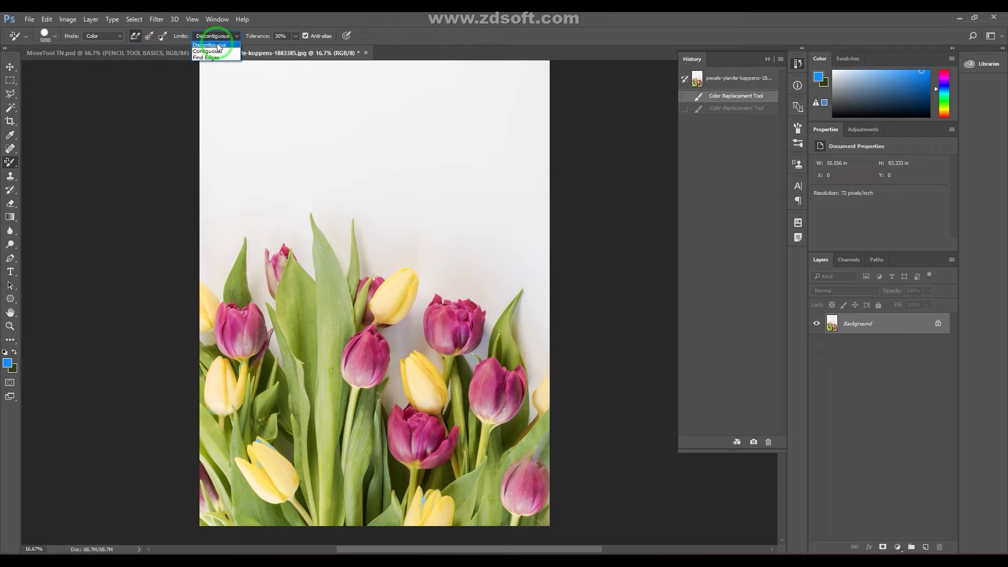
{"action": "left_click", "coordinate": [212, 50]}
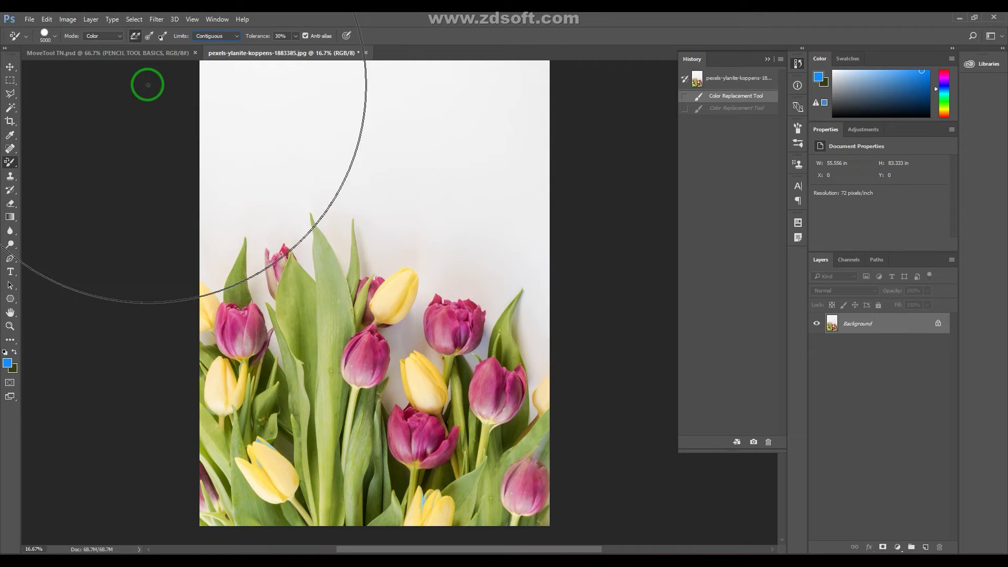
{"action": "left_click", "coordinate": [148, 37]}
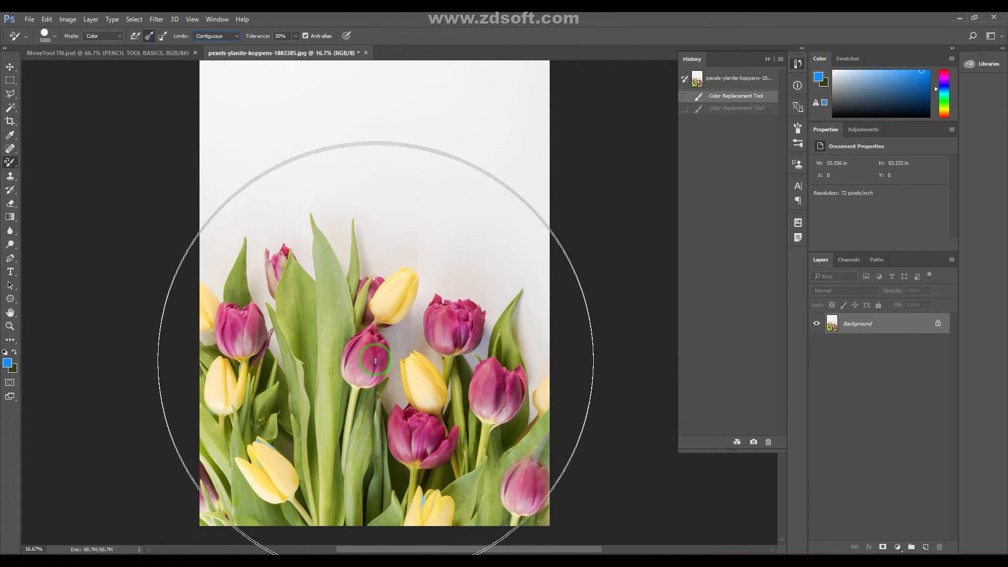
{"action": "left_click_drag", "start_coordinate": [373, 356], "coordinate": [375, 356]}
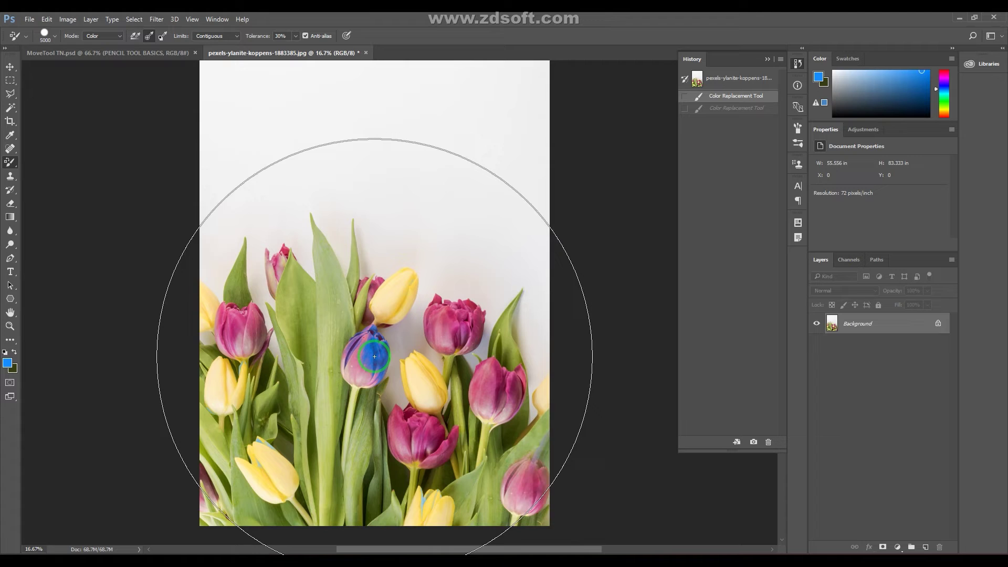
{"action": "left_click_drag", "start_coordinate": [375, 356], "coordinate": [375, 351]}
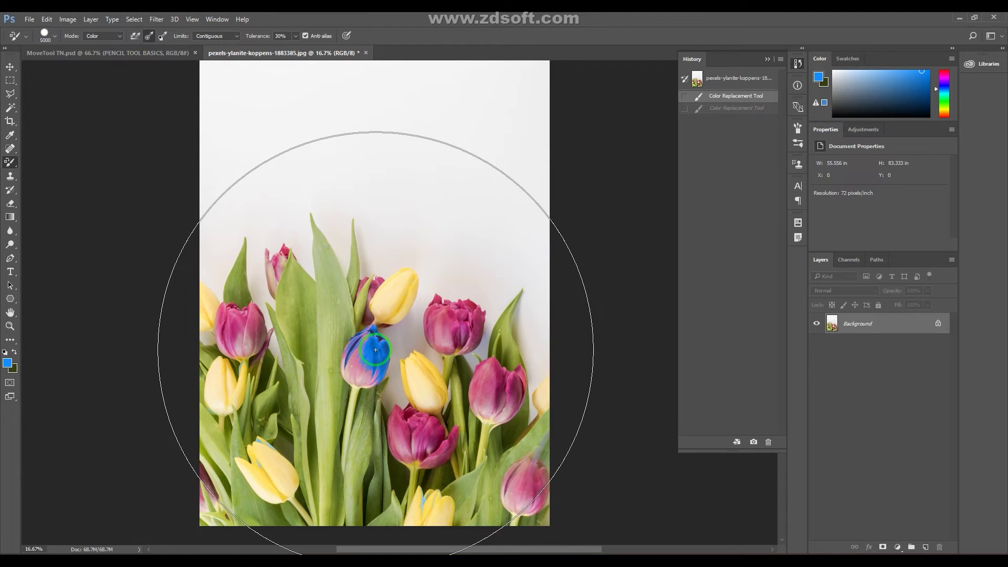
{"action": "key", "text": "ctrl+shift+z"}
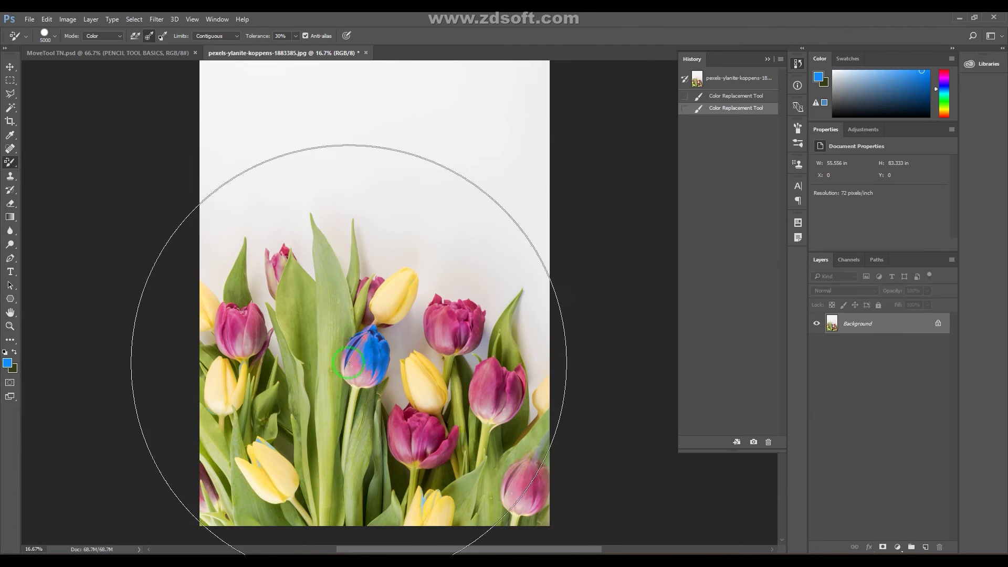
{"action": "key", "text": "ctrl+z"}
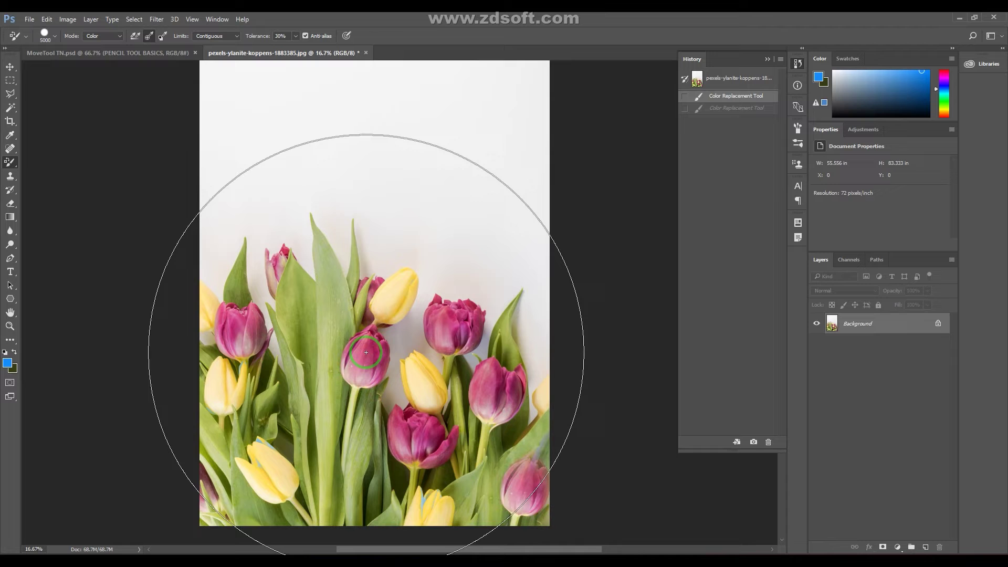
Step: Paint the centre and right tulips blue, undoing each test stroke
{"action": "left_click_drag", "start_coordinate": [367, 347], "coordinate": [370, 362]}
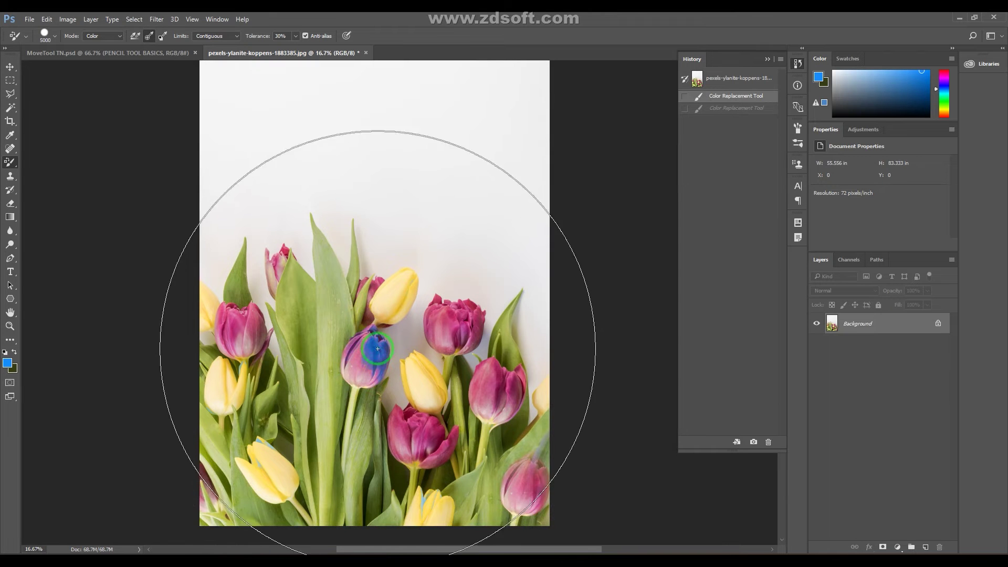
{"action": "key", "text": "ctrl+z"}
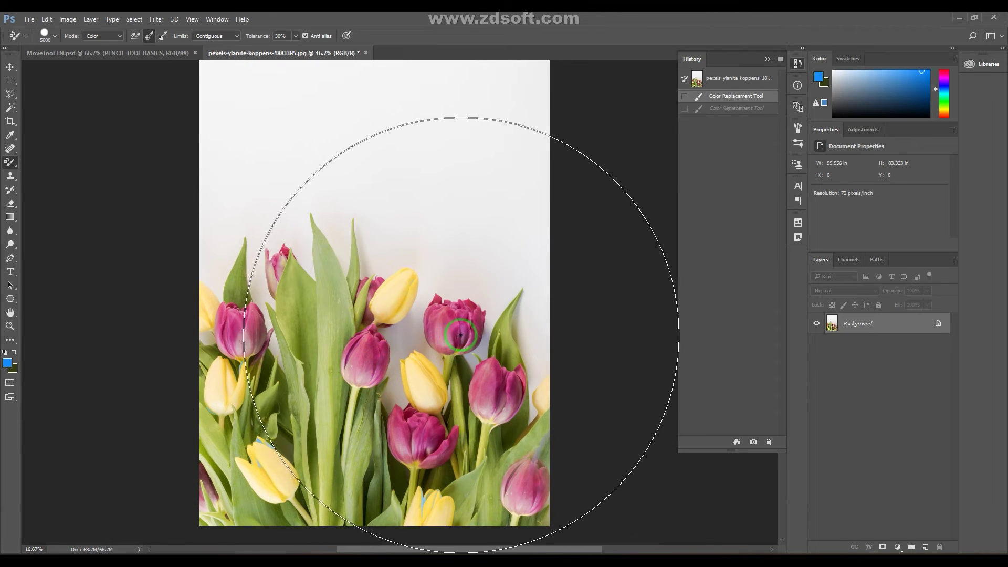
{"action": "left_click_drag", "start_coordinate": [457, 315], "coordinate": [459, 350]}
{"action": "left_click_drag", "start_coordinate": [457, 353], "coordinate": [456, 359]}
{"action": "key", "text": "ctrl+alt+z"}
{"action": "key", "text": "ctrl+alt+z"}
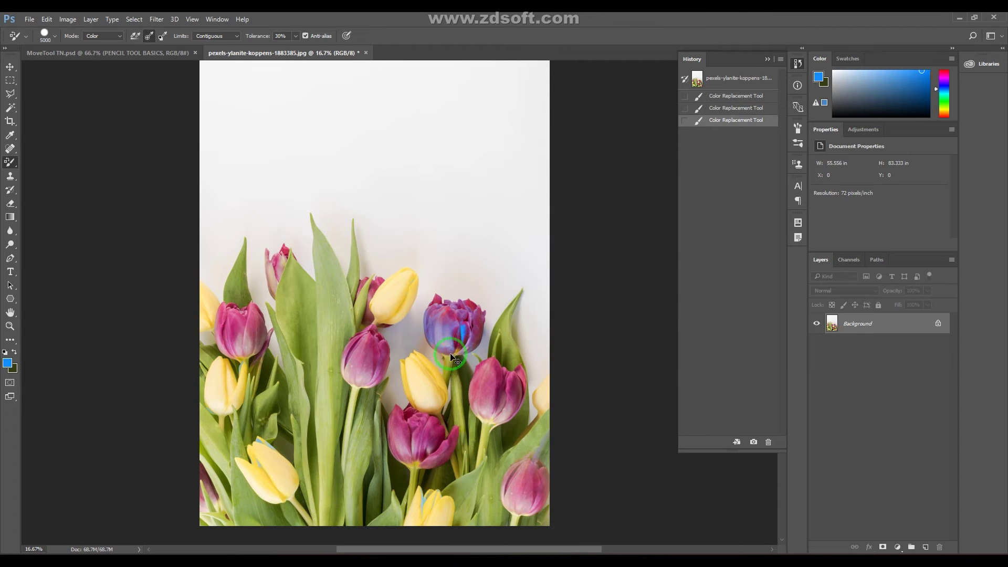
{"action": "key", "text": "ctrl+alt+z"}
Step: Set Limits to Discontiguous, paint the tulips blue, then revert to the original snapshot
{"action": "left_click", "coordinate": [214, 36]}
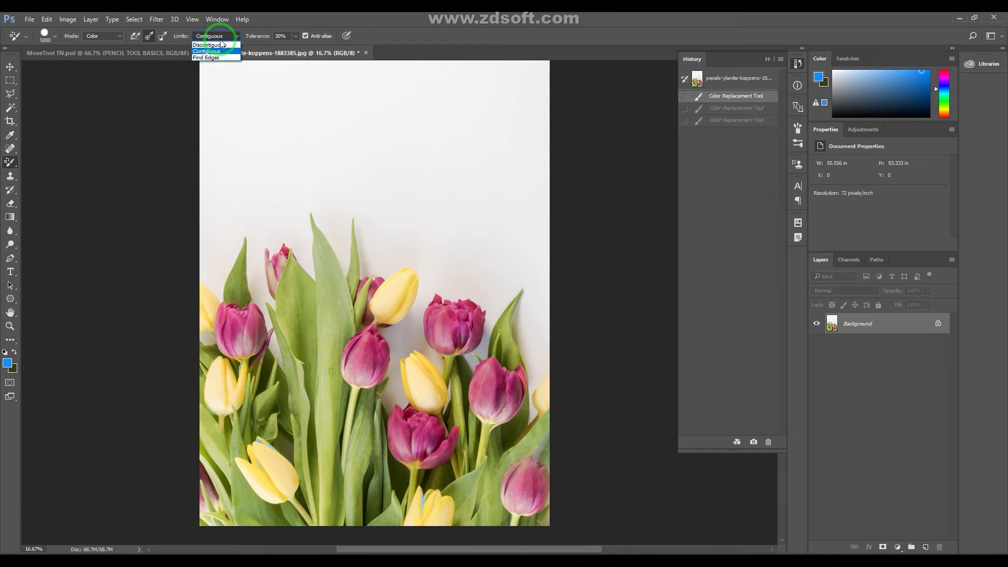
{"action": "left_click", "coordinate": [211, 45]}
{"action": "left_click", "coordinate": [453, 335]}
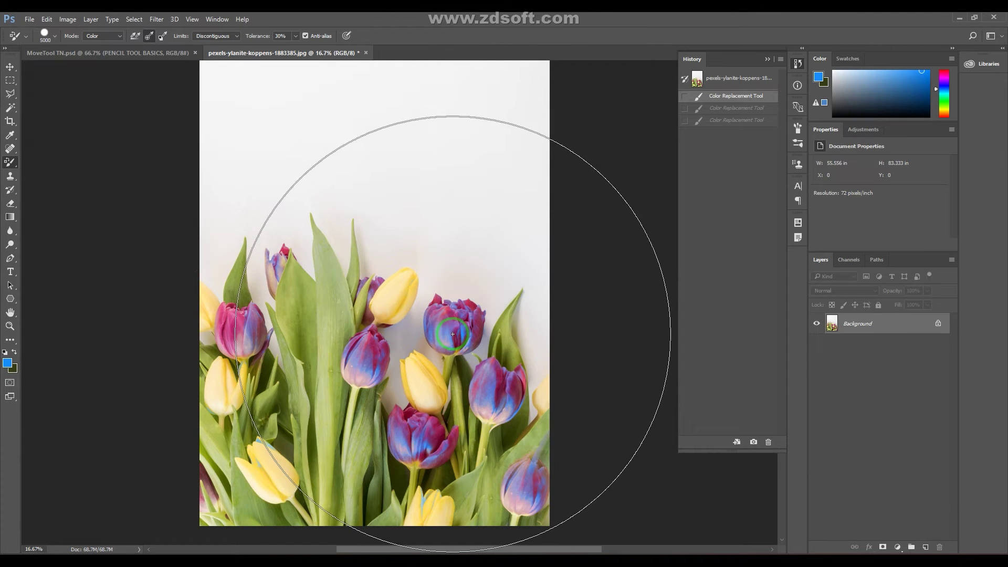
{"action": "left_click_drag", "start_coordinate": [456, 329], "coordinate": [439, 334]}
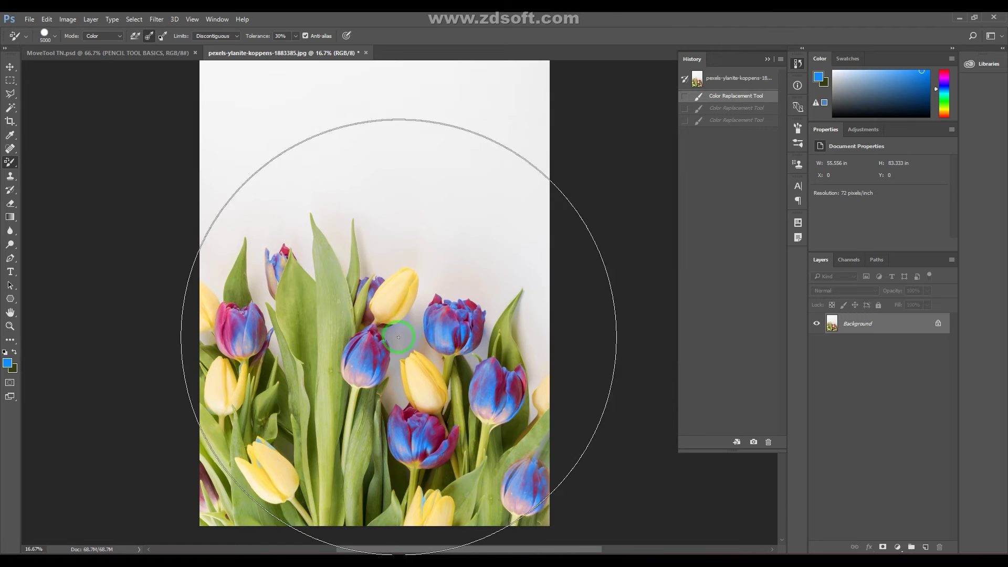
{"action": "left_click", "coordinate": [429, 347]}
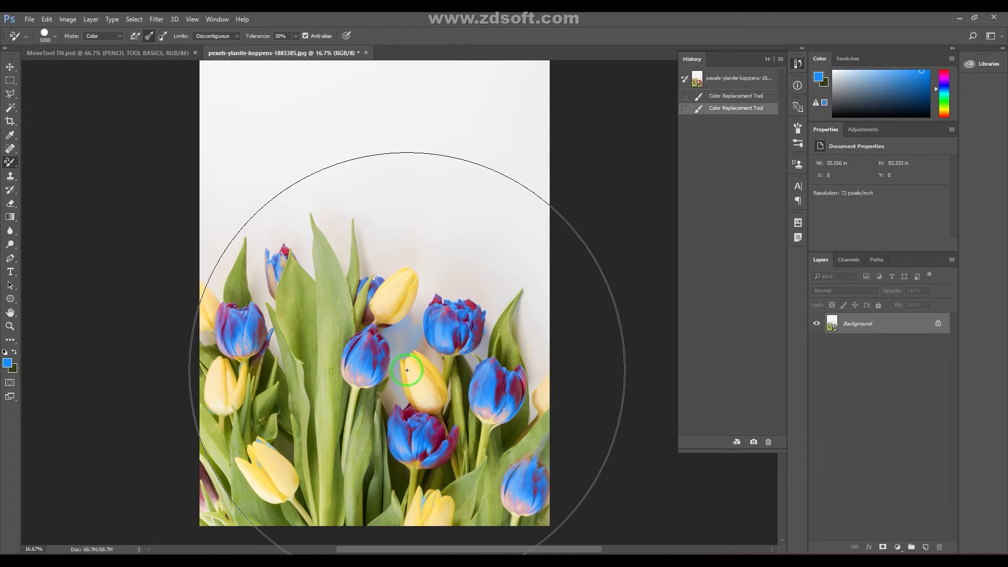
{"action": "left_click", "coordinate": [217, 44]}
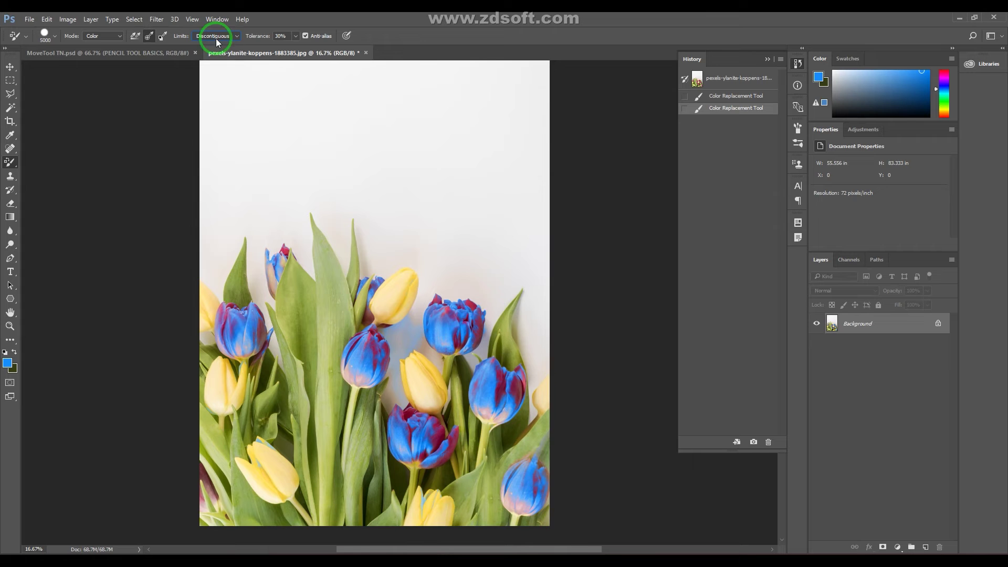
{"action": "left_click", "coordinate": [733, 78]}
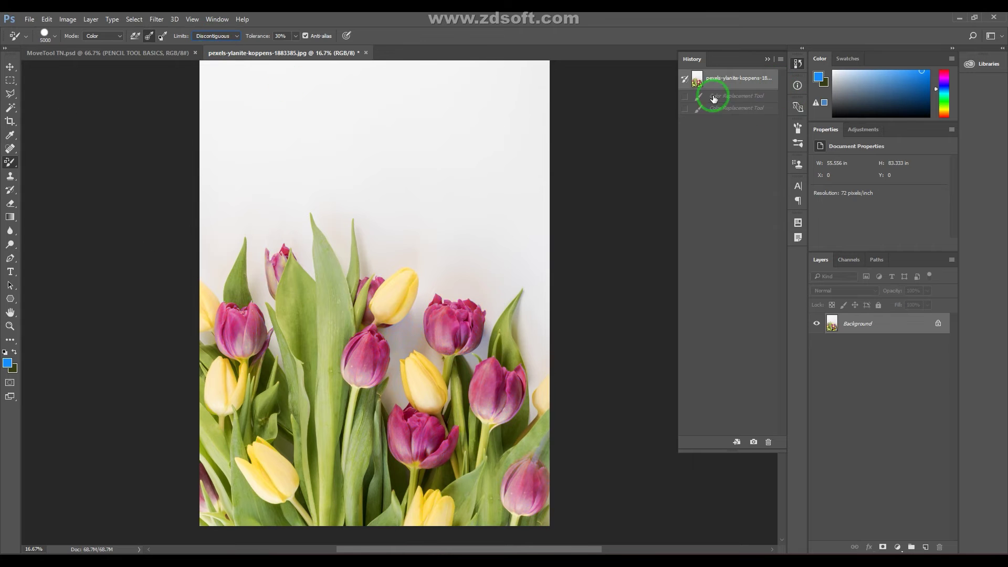
Step: Paint the centre tulip blue with Contiguous limits, then revert in History
{"action": "left_click", "coordinate": [215, 36]}
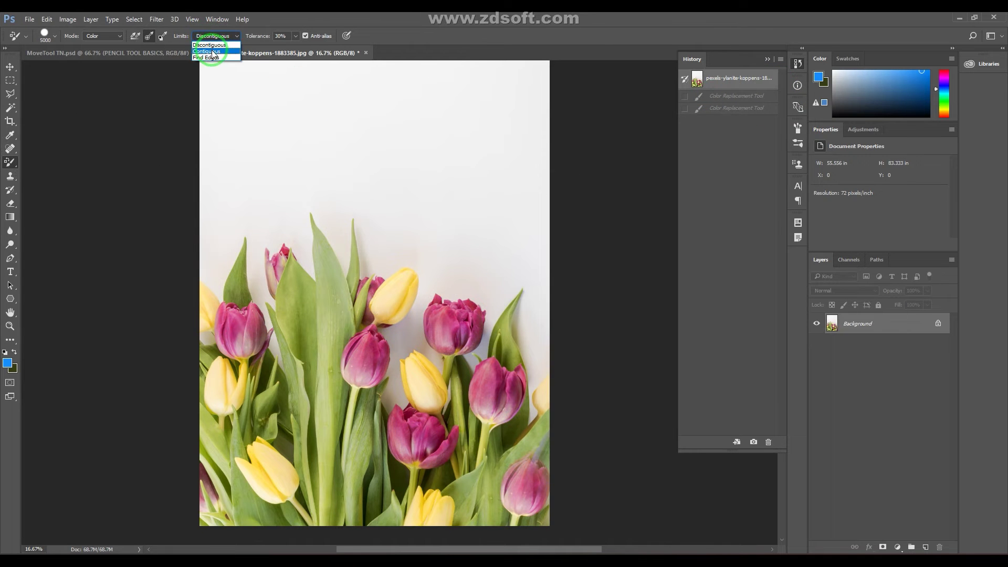
{"action": "left_click", "coordinate": [369, 362]}
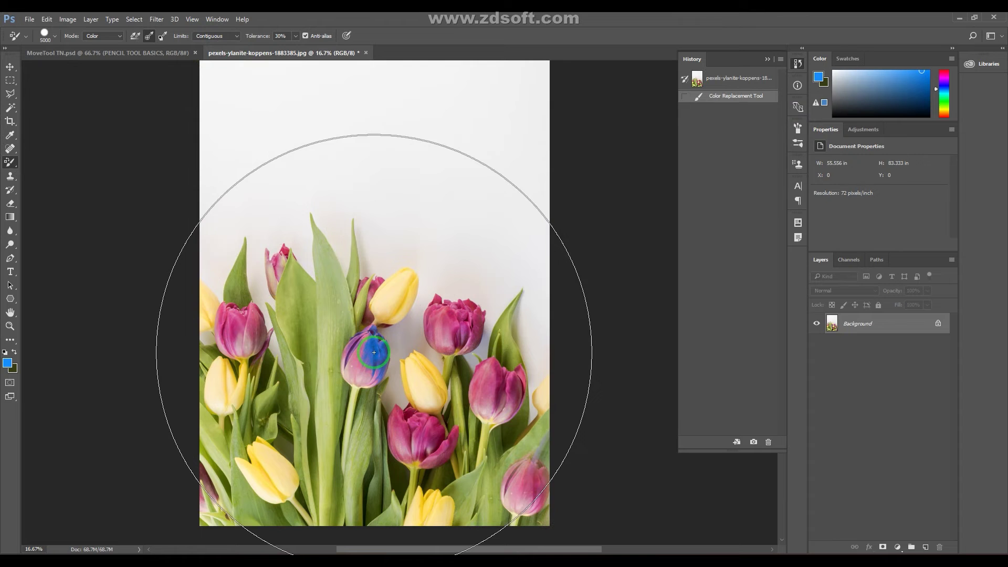
{"action": "left_click", "coordinate": [375, 351]}
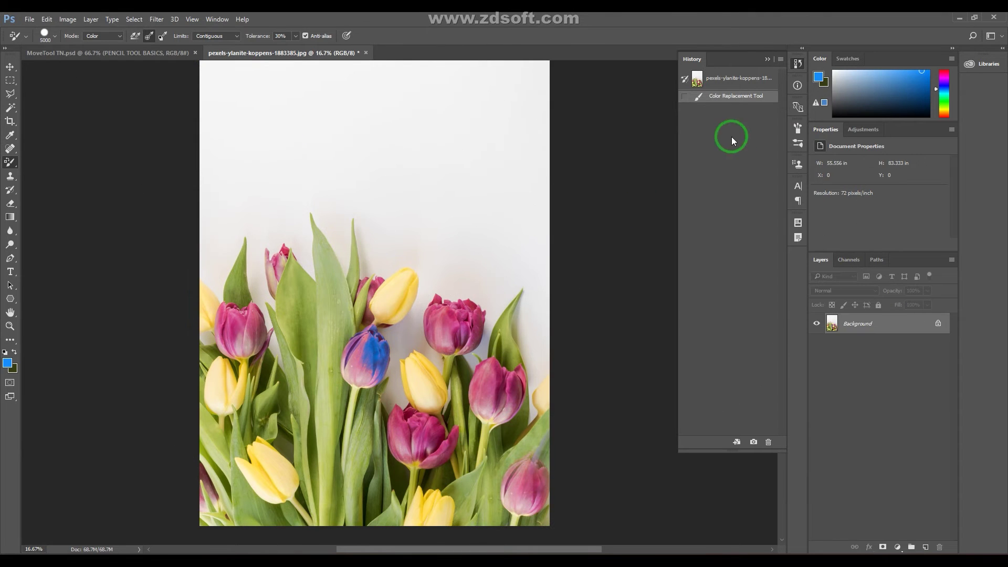
{"action": "left_click", "coordinate": [733, 79]}
Step: Switch Limits to Discontiguous, paint all tulips under the brush blue, then undo one pass
{"action": "left_click", "coordinate": [215, 35]}
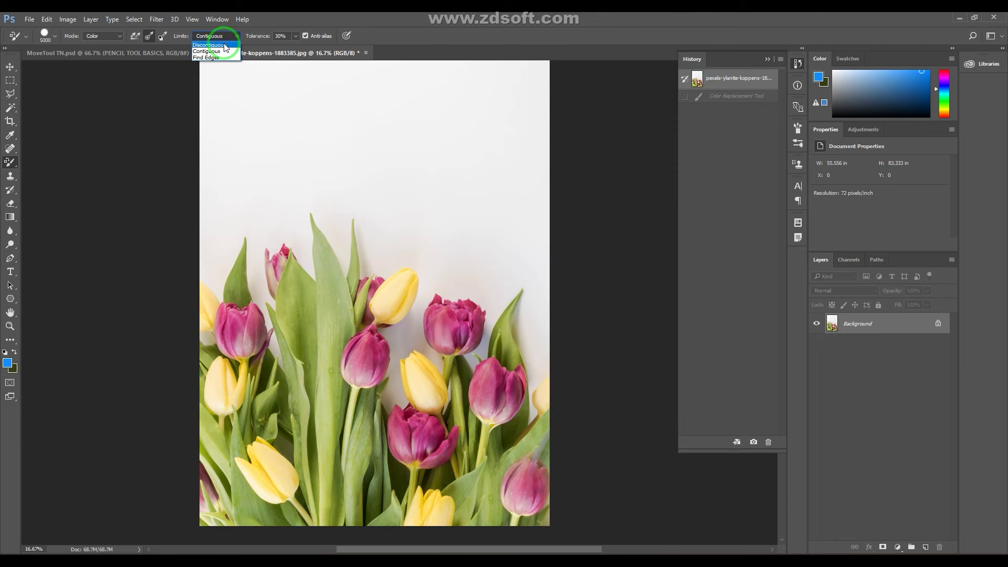
{"action": "left_click", "coordinate": [216, 55]}
{"action": "left_click", "coordinate": [369, 359]}
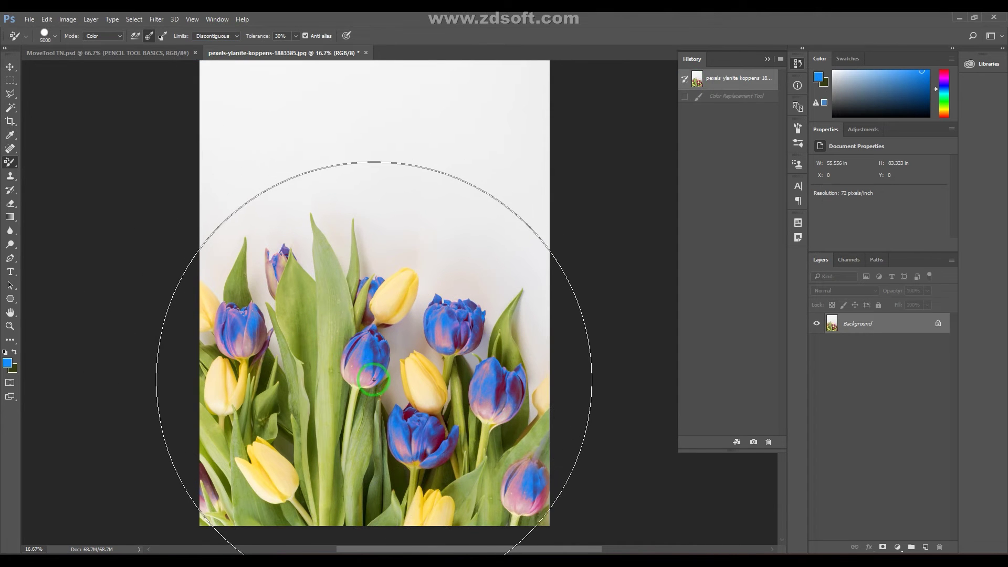
{"action": "left_click", "coordinate": [373, 366]}
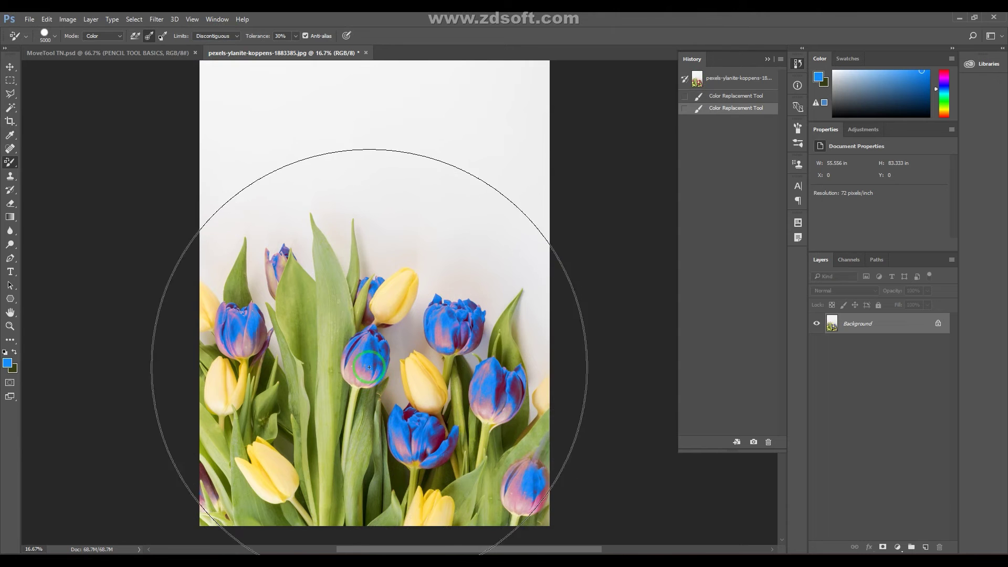
{"action": "key", "text": "ctrl+z"}
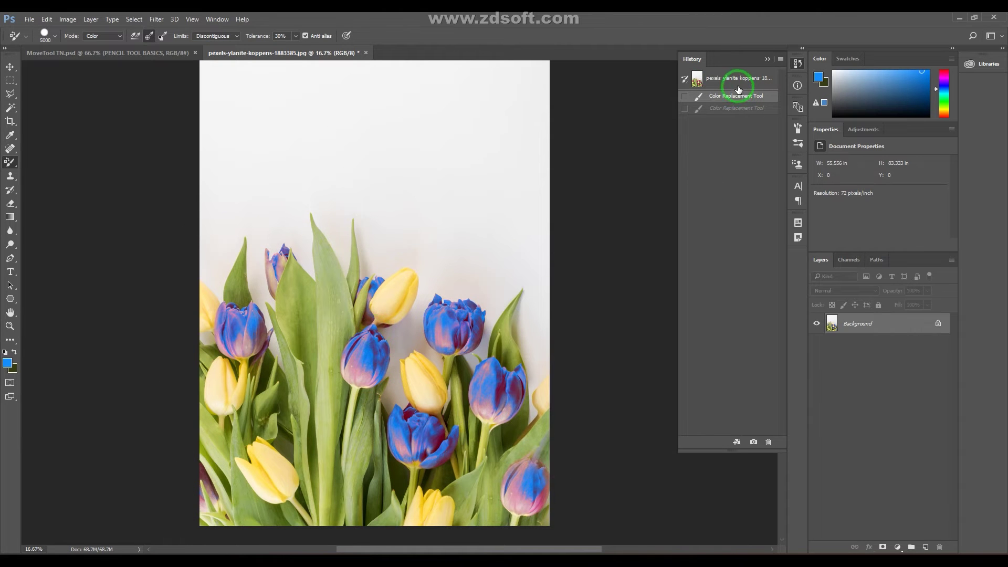
Step: Revert the photo, set Limits to Find Edges, and paint the centre tulip blue
{"action": "left_click", "coordinate": [736, 78]}
{"action": "left_click", "coordinate": [212, 35]}
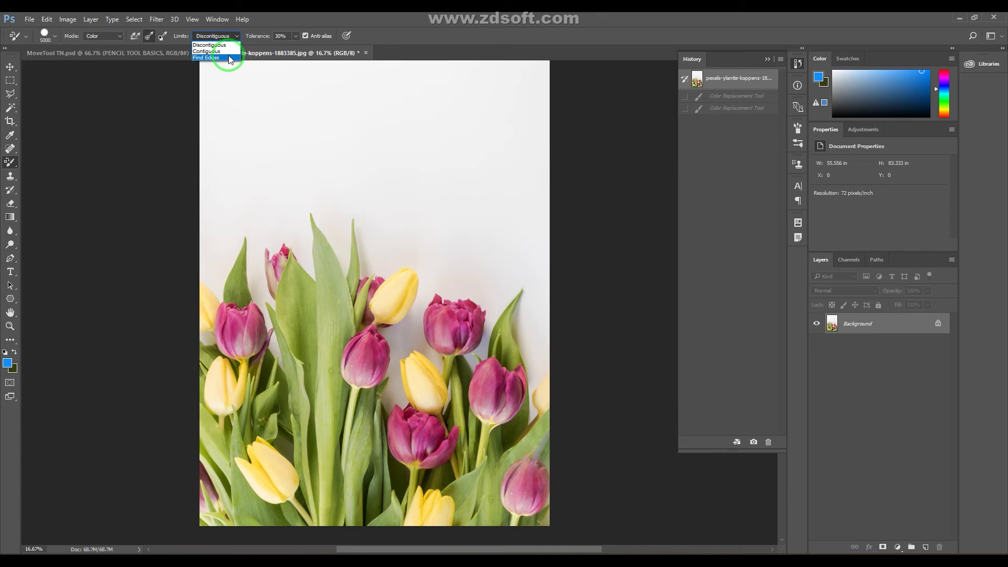
{"action": "left_click", "coordinate": [206, 58]}
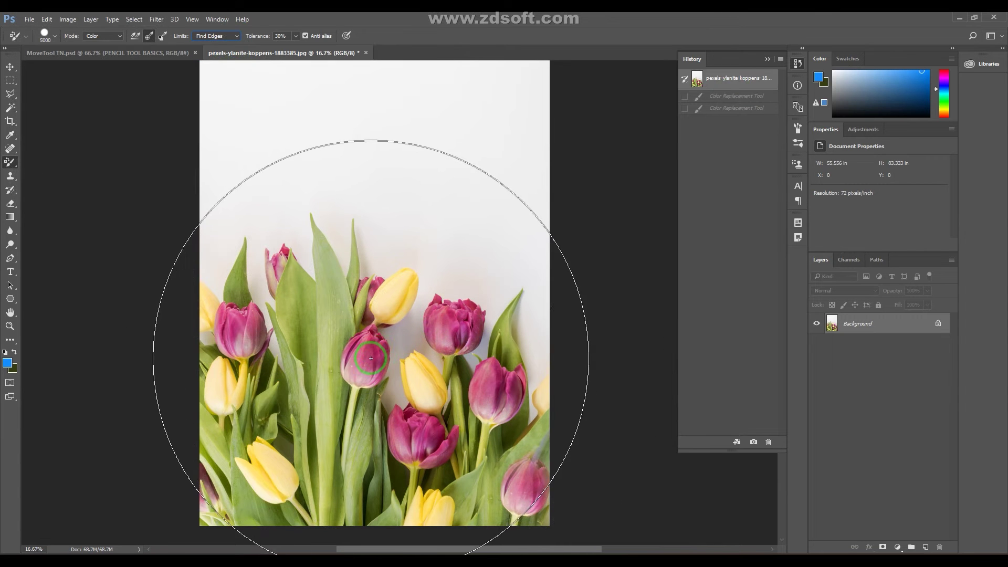
{"action": "mouse_move", "coordinate": [370, 358]}
{"action": "left_mouse_down"}
{"action": "mouse_move", "coordinate": [380, 349]}
{"action": "mouse_move", "coordinate": [359, 353]}
{"action": "mouse_move", "coordinate": [383, 368]}
{"action": "mouse_move", "coordinate": [380, 353]}
{"action": "left_mouse_up"}
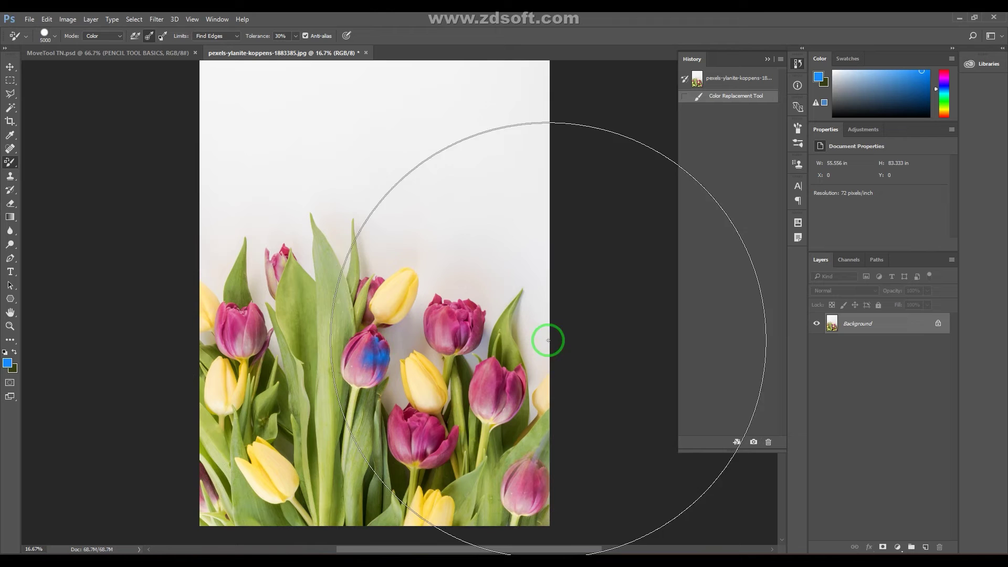
Step: Add blue dabs to the purple tulip and tint the tall leaf's tip blue
{"action": "left_click", "coordinate": [377, 386]}
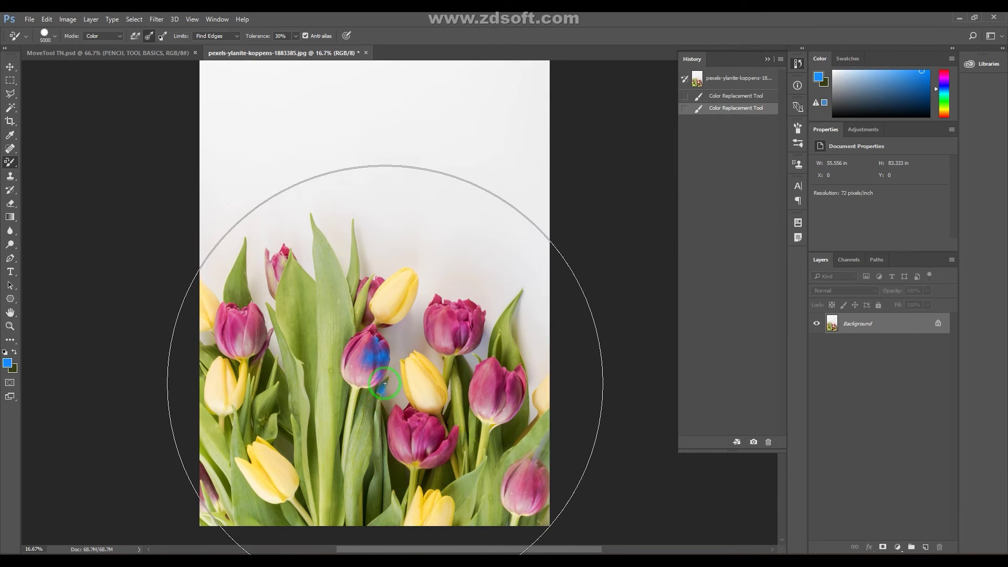
{"action": "left_click", "coordinate": [386, 378]}
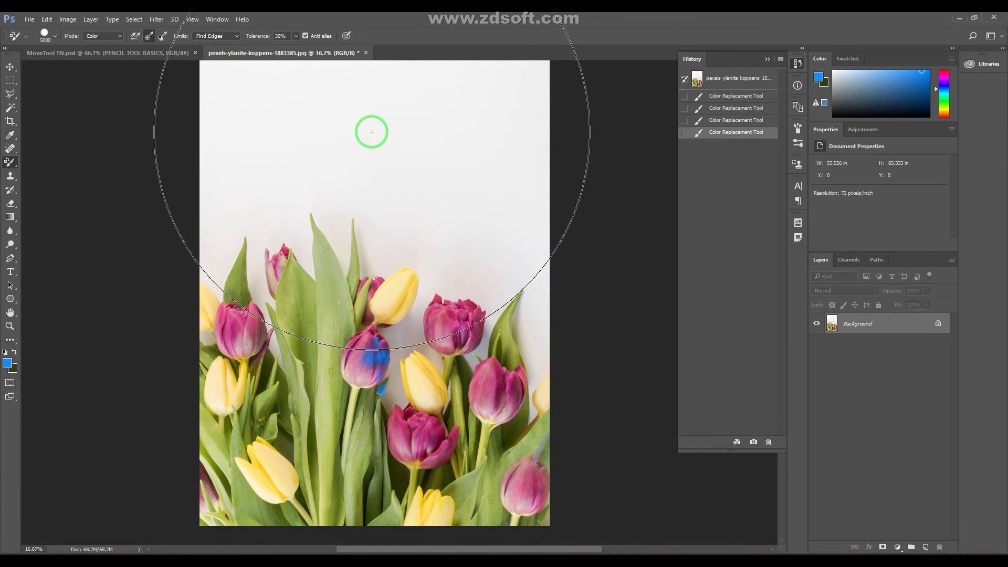
{"action": "left_click", "coordinate": [317, 229]}
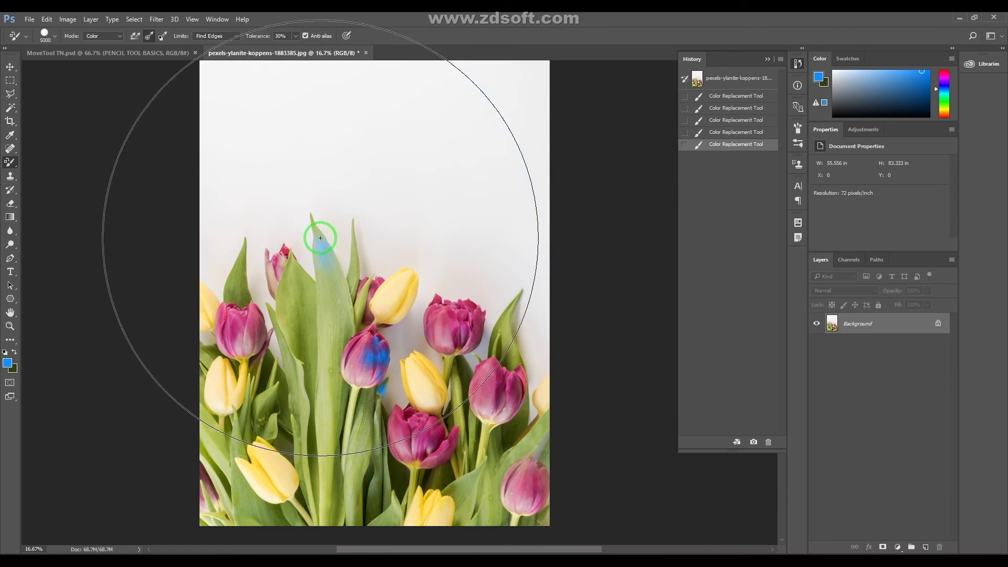
{"action": "left_click_drag", "start_coordinate": [318, 229], "coordinate": [323, 252]}
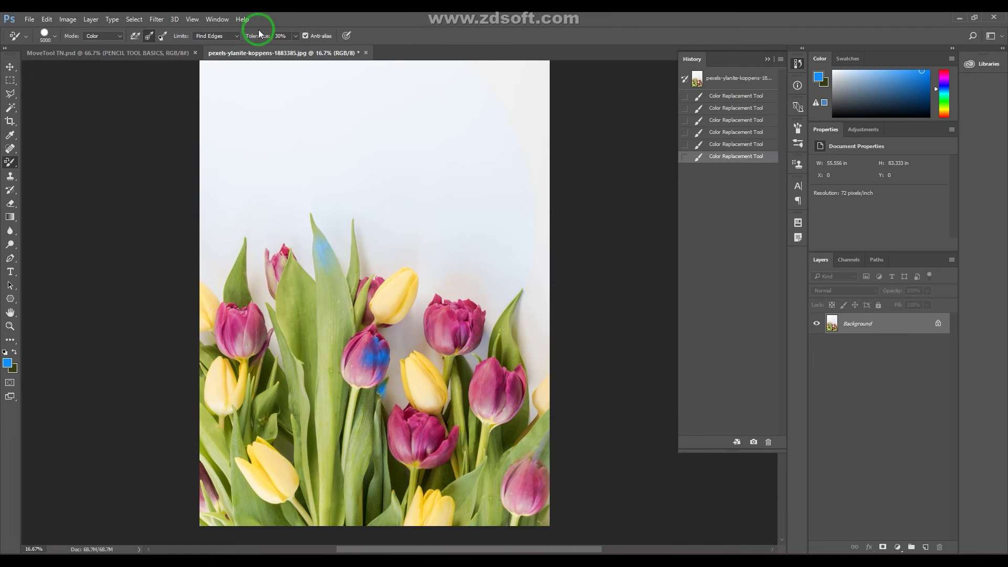
{"action": "left_click", "coordinate": [237, 37]}
Step: Set Limits to Contiguous and test a blue stroke on the tulips, undoing it
{"action": "left_click", "coordinate": [214, 52]}
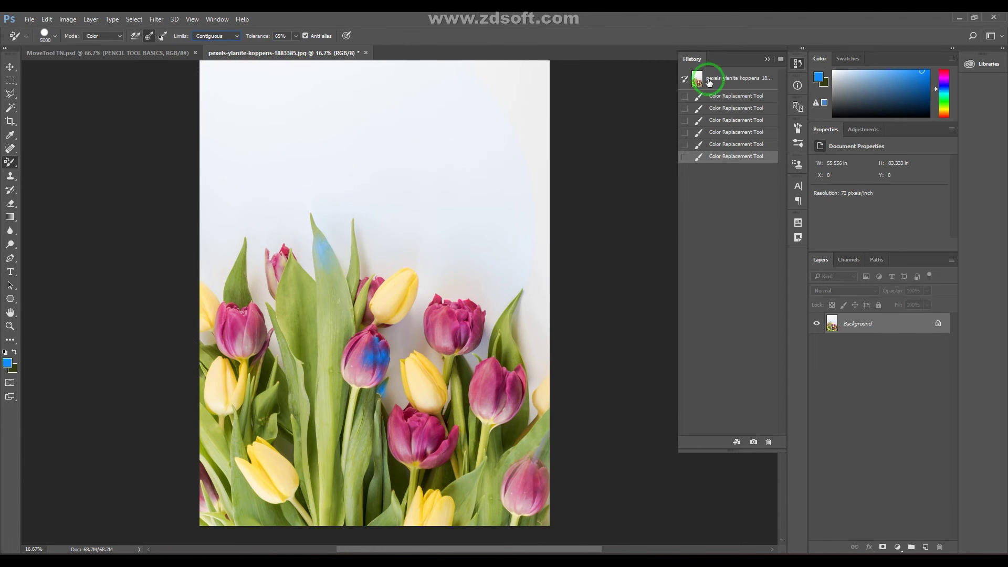
{"action": "left_click", "coordinate": [709, 79]}
{"action": "left_click", "coordinate": [367, 360]}
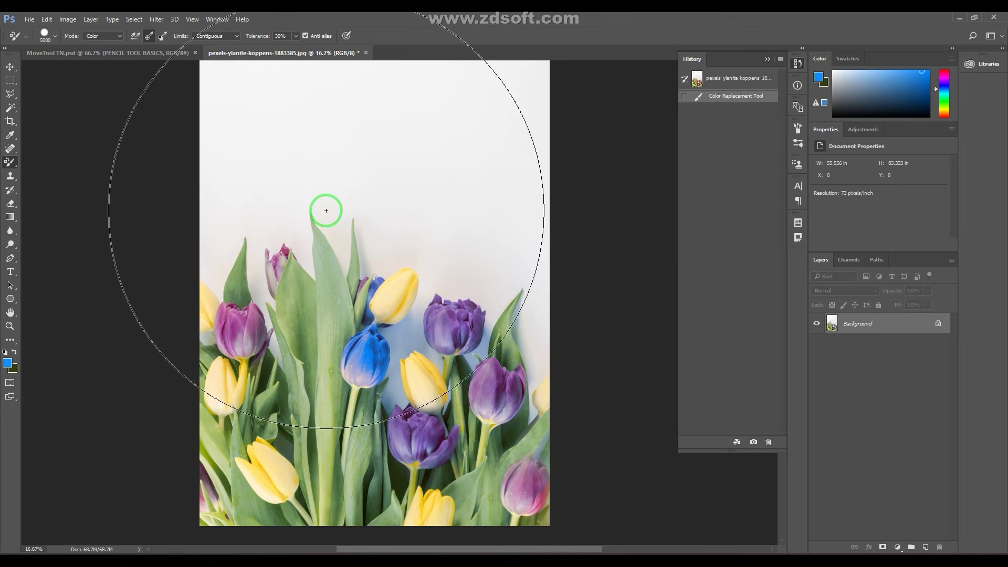
{"action": "key", "text": "F12"}
Step: Paint the central tulip blue, then revert to the original snapshot in History
{"action": "left_click_drag", "start_coordinate": [371, 362], "coordinate": [368, 346]}
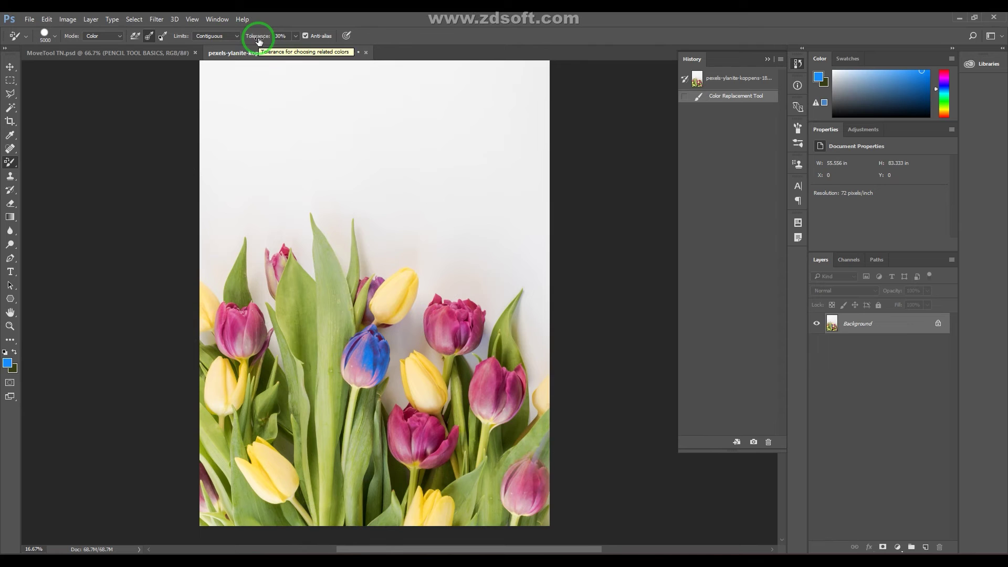
{"action": "left_click", "coordinate": [739, 78]}
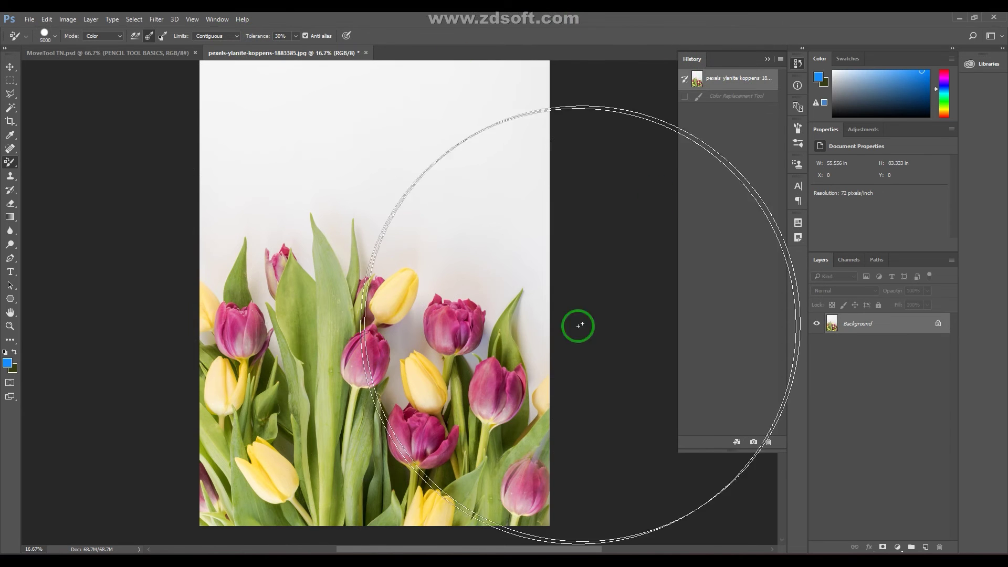
{"action": "left_click", "coordinate": [100, 38]}
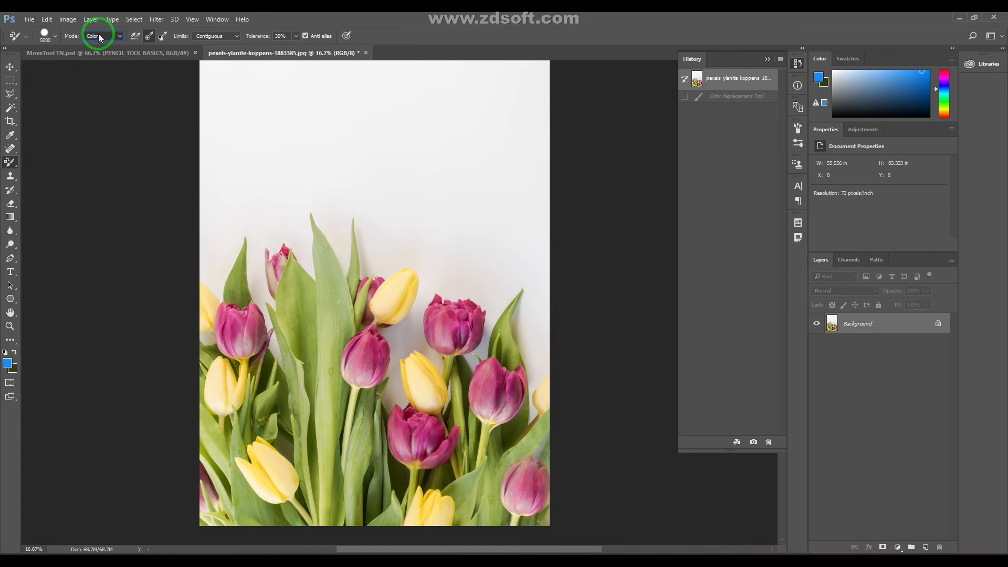
Step: Change the foreground colour to purple-blue and test it on the central tulip, then undo
{"action": "left_click", "coordinate": [9, 364]}
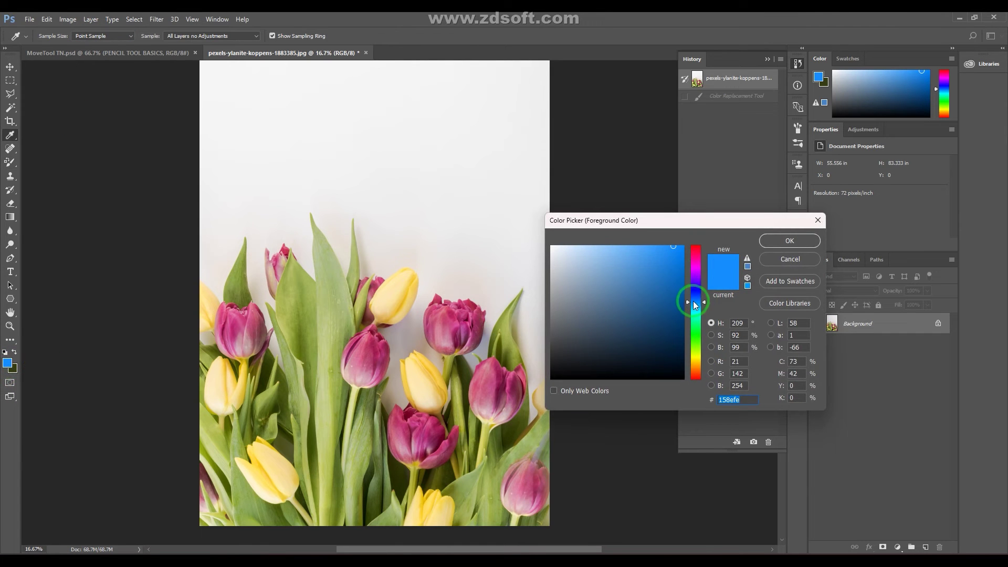
{"action": "left_click_drag", "start_coordinate": [694, 300], "coordinate": [696, 291]}
{"action": "left_click", "coordinate": [791, 241]}
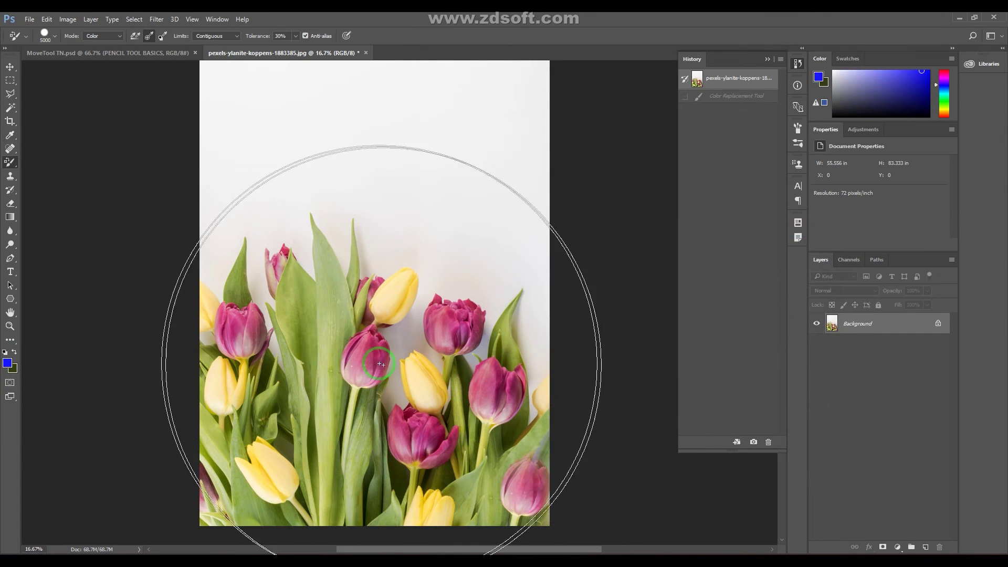
{"action": "left_click_drag", "start_coordinate": [369, 341], "coordinate": [372, 355]}
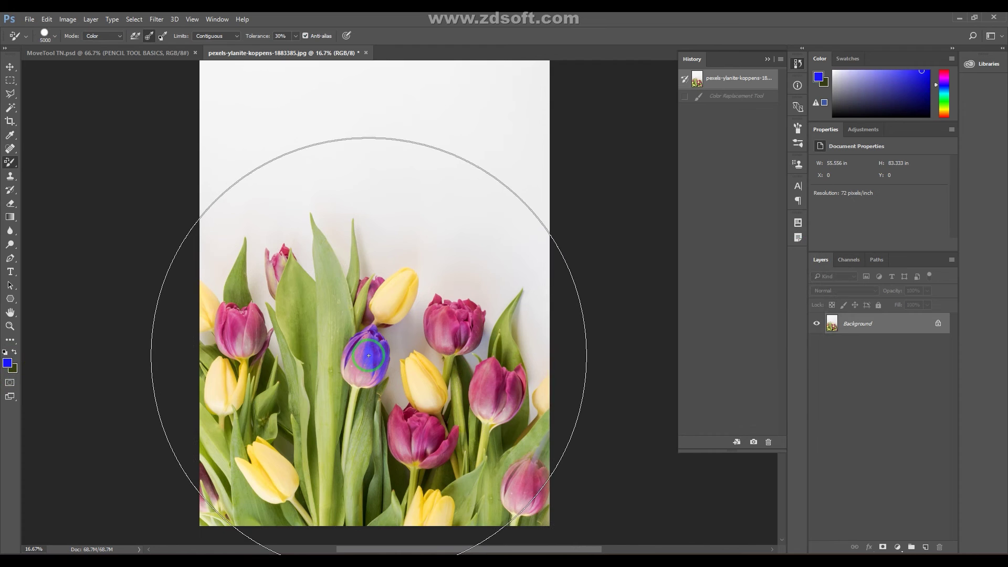
{"action": "left_click_drag", "start_coordinate": [370, 356], "coordinate": [371, 393]}
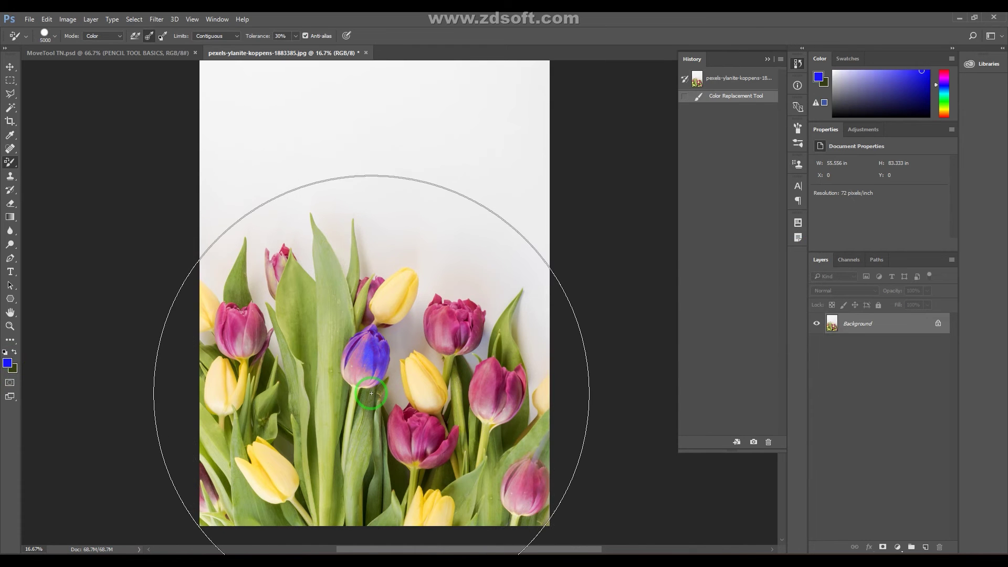
{"action": "key", "text": "ctrl+z"}
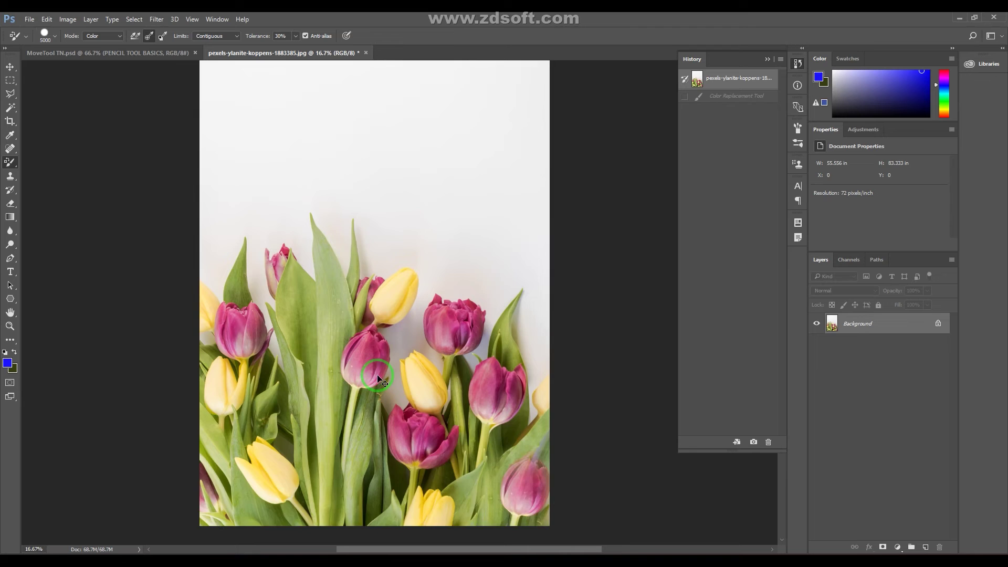
{"action": "scroll", "coordinate": [370, 390], "scroll_direction": "up", "scroll_amount": 1}
{"action": "scroll", "coordinate": [378, 379], "scroll_direction": "down", "scroll_amount": 3}
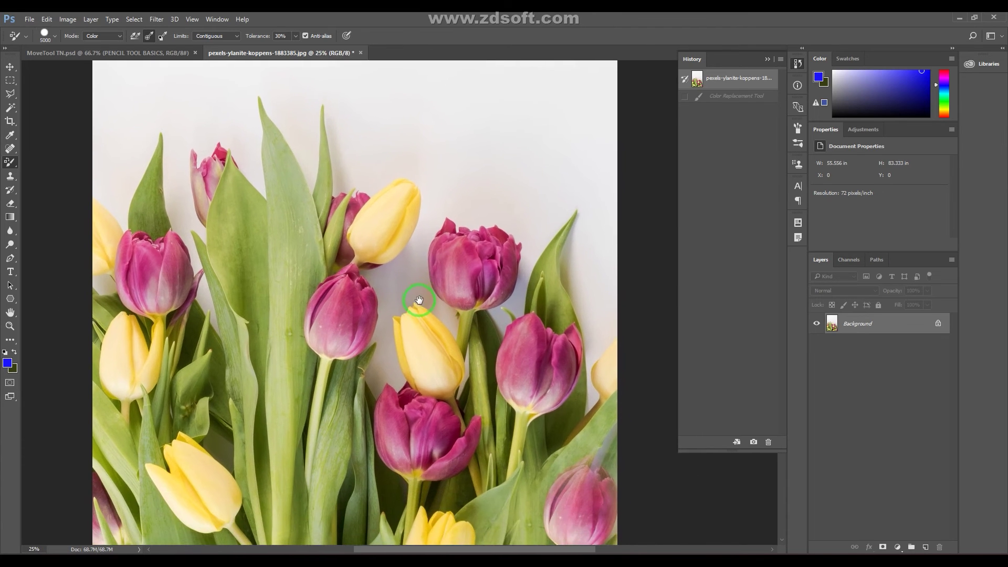
Step: Set Limits to Discontiguous, recolour all pink tulips purple-blue at once, then undo
{"action": "left_click", "coordinate": [214, 36]}
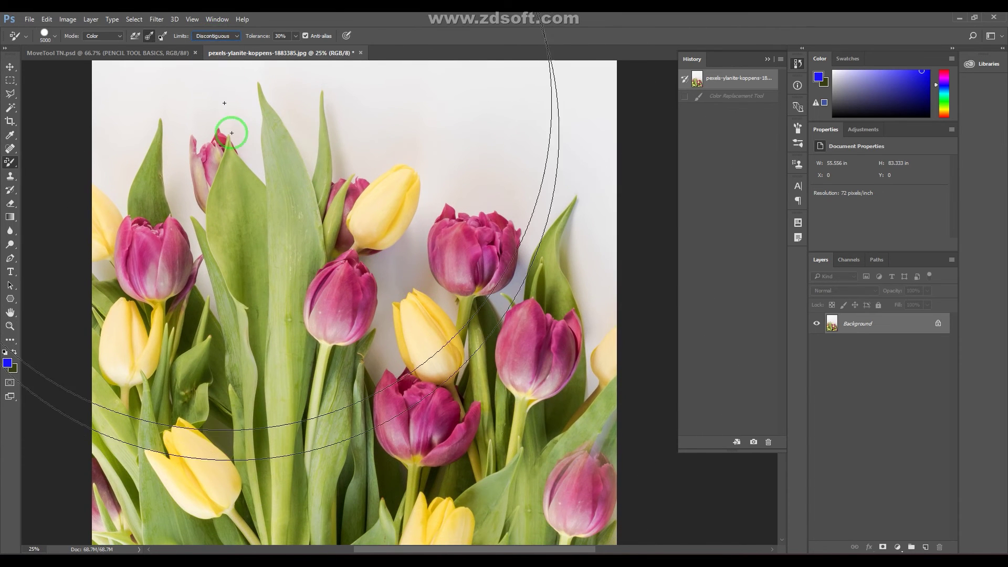
{"action": "left_click", "coordinate": [337, 297]}
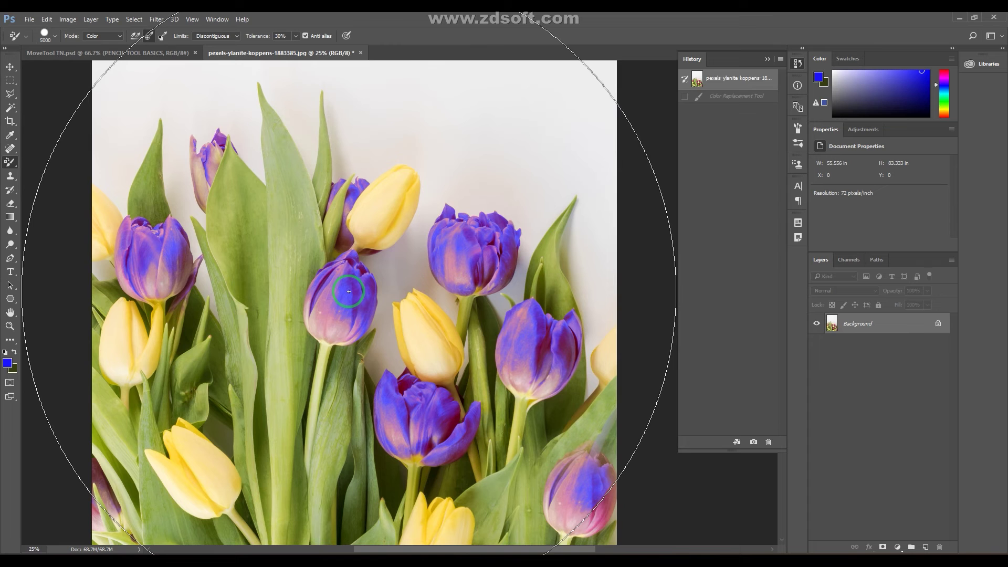
{"action": "key", "text": "ctrl+z"}
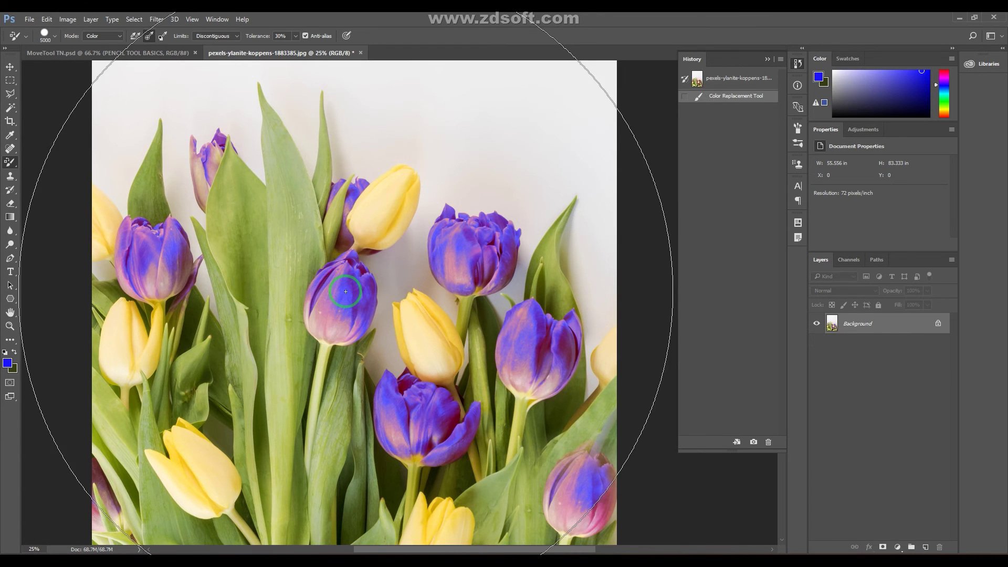
Step: Revert to the original photo, then try a Hue-mode pass on the tulips and undo it
{"action": "left_click", "coordinate": [731, 79]}
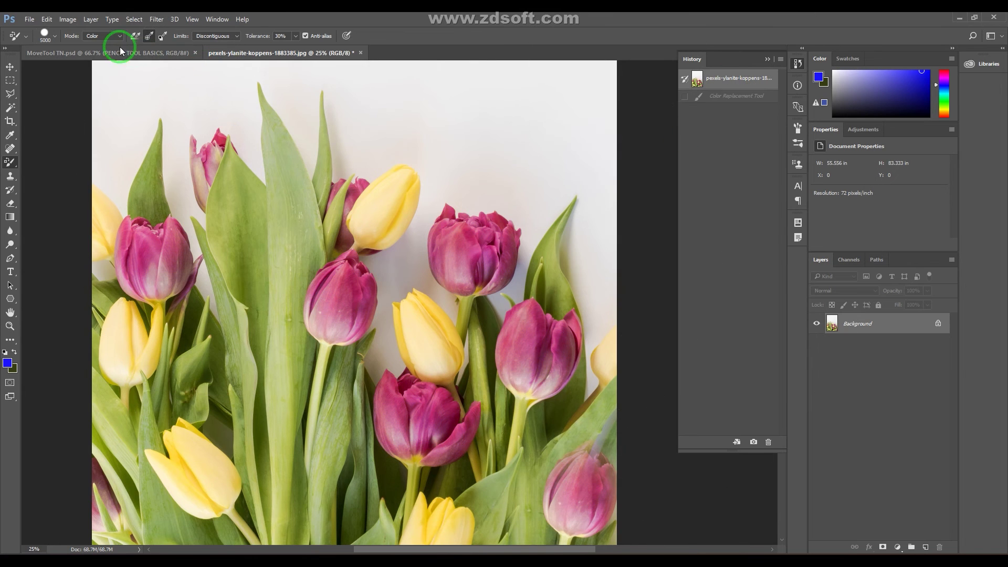
{"action": "left_click", "coordinate": [101, 36]}
{"action": "left_click", "coordinate": [92, 45]}
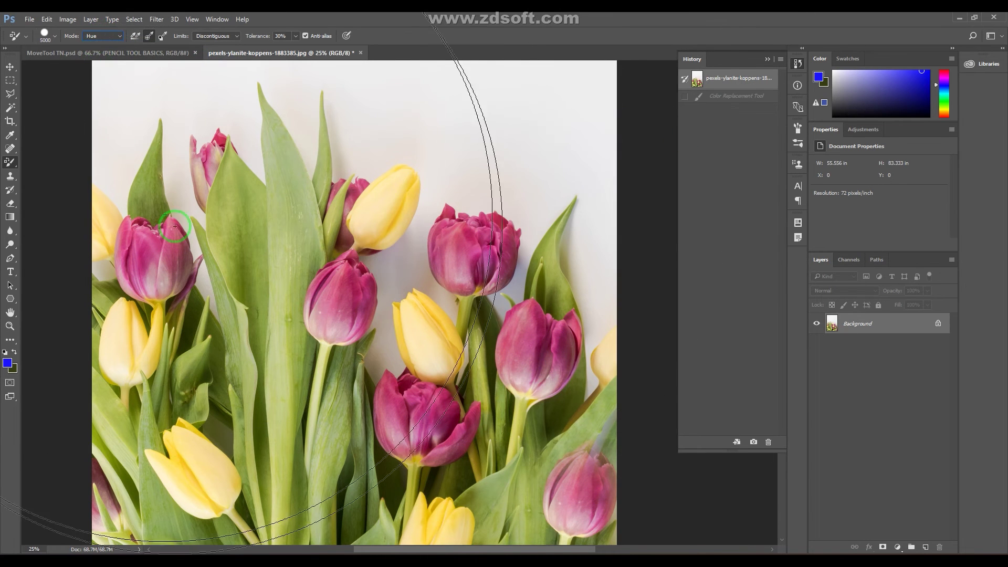
{"action": "left_click", "coordinate": [354, 287]}
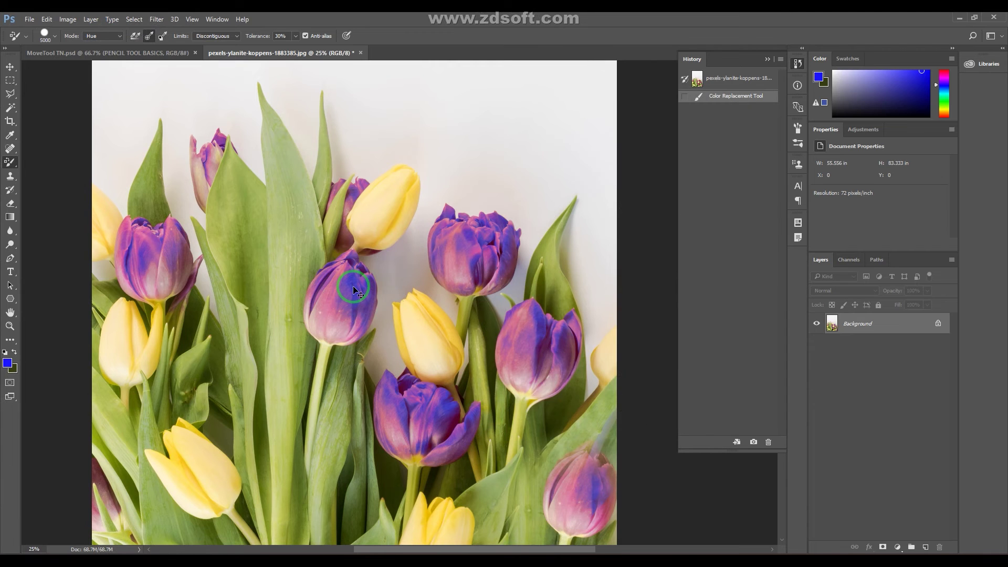
{"action": "key", "text": "ctrl+z"}
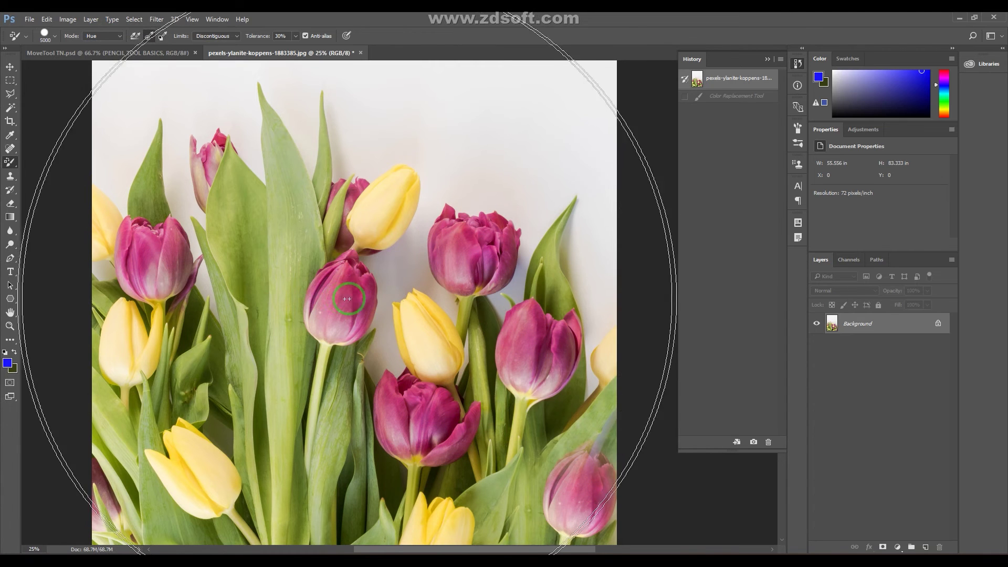
Step: Try Luminosity mode on the tulips, toggling the stroke with undo and redo
{"action": "left_click", "coordinate": [101, 36]}
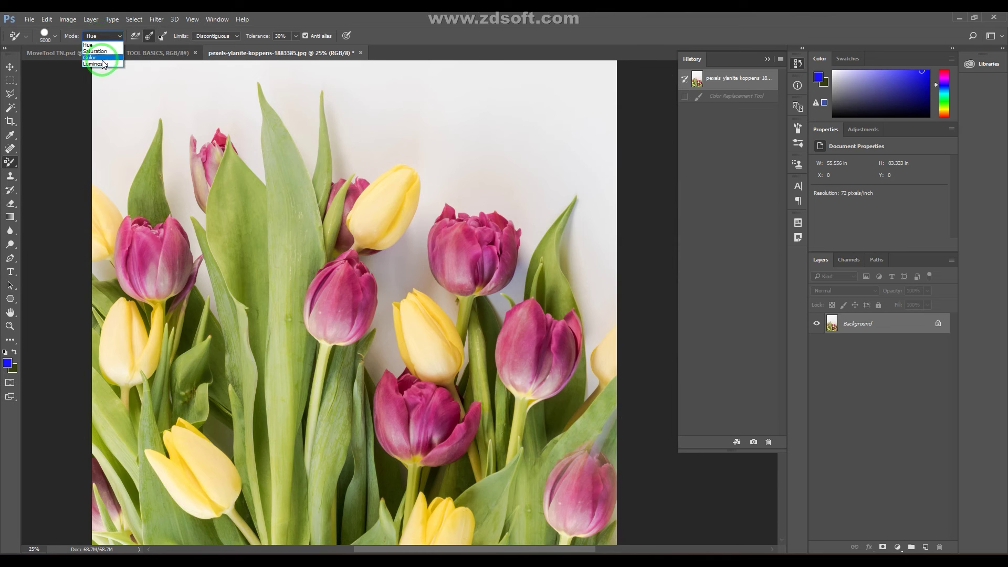
{"action": "left_click", "coordinate": [104, 65]}
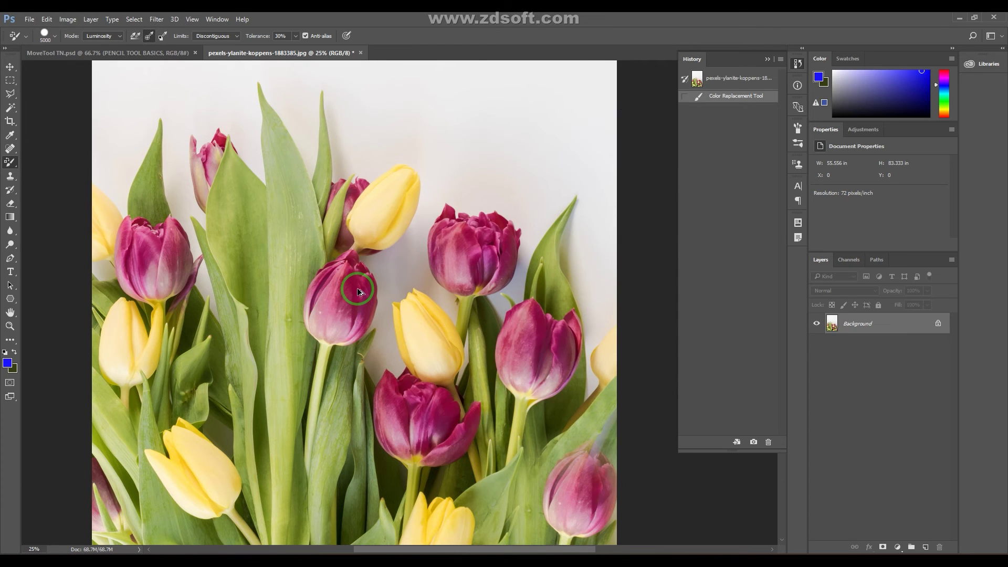
{"action": "left_click", "coordinate": [725, 95]}
{"action": "key", "text": "ctrl+z"}
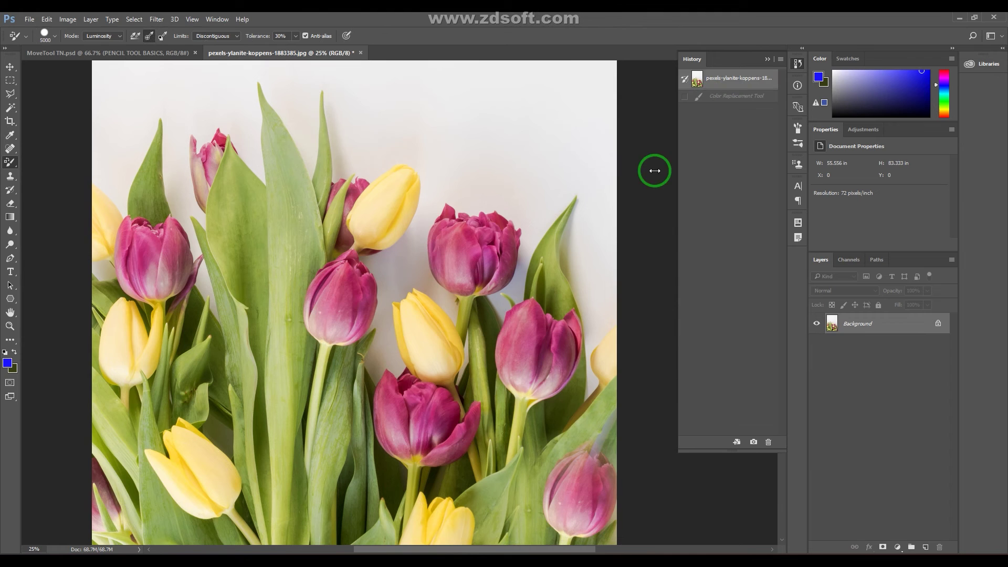
{"action": "key", "text": "ctrl+z"}
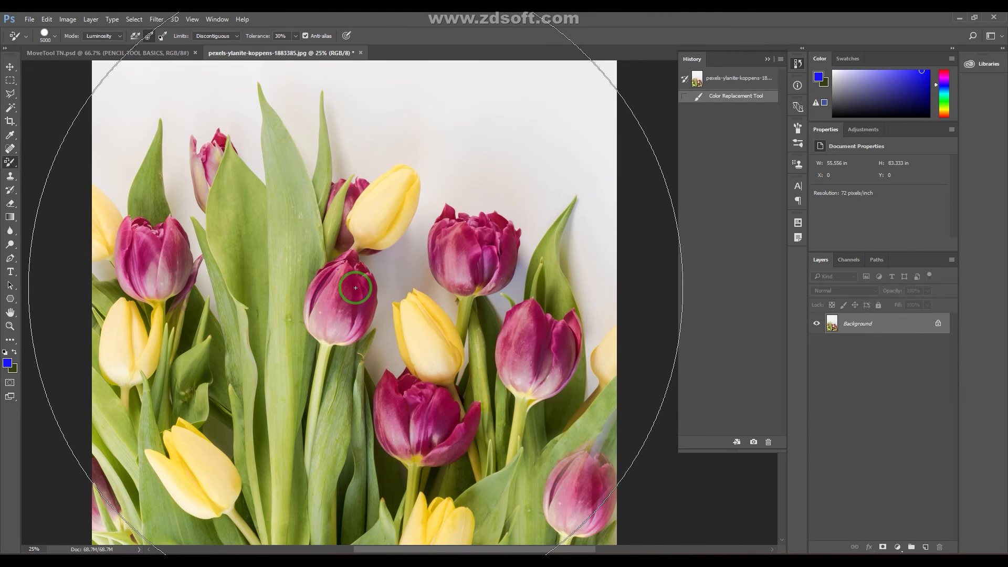
{"action": "key", "text": "ctrl+z"}
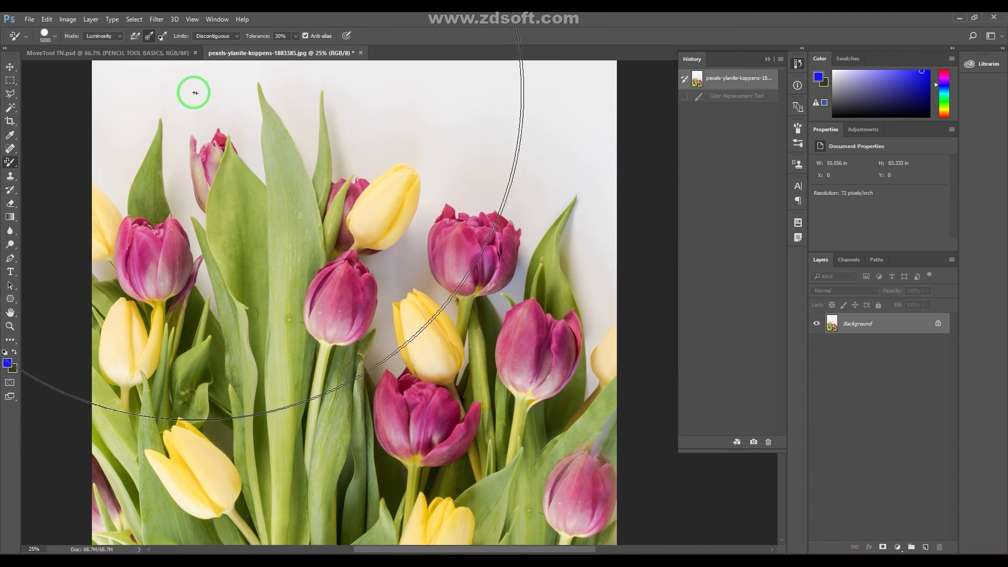
Step: Paint over the tulips in Saturation mode, then undo the stroke
{"action": "left_click", "coordinate": [103, 38]}
{"action": "left_click", "coordinate": [97, 51]}
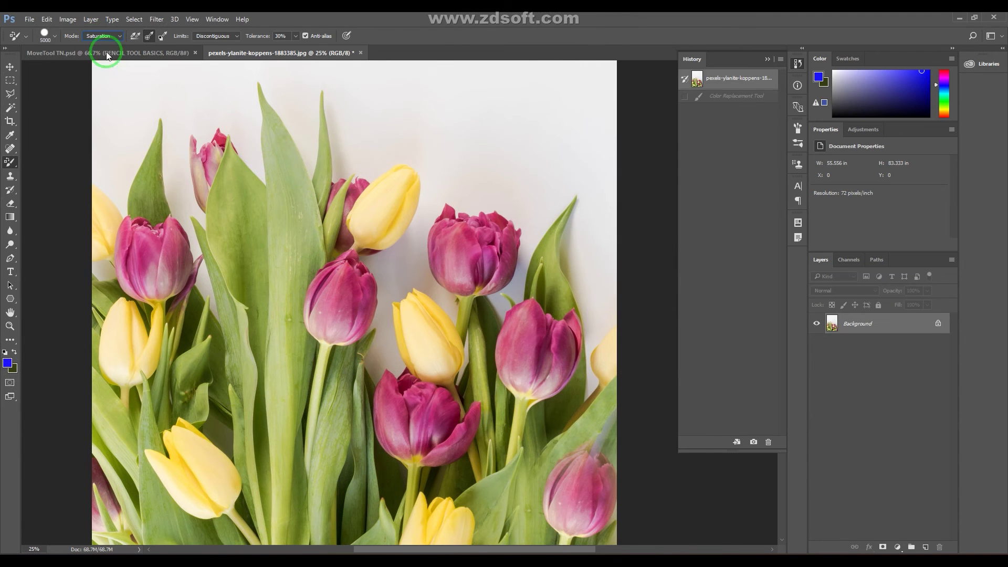
{"action": "mouse_move", "coordinate": [158, 196]}
{"action": "left_mouse_down"}
{"action": "mouse_move", "coordinate": [356, 277]}
{"action": "mouse_move", "coordinate": [365, 300]}
{"action": "left_mouse_up"}
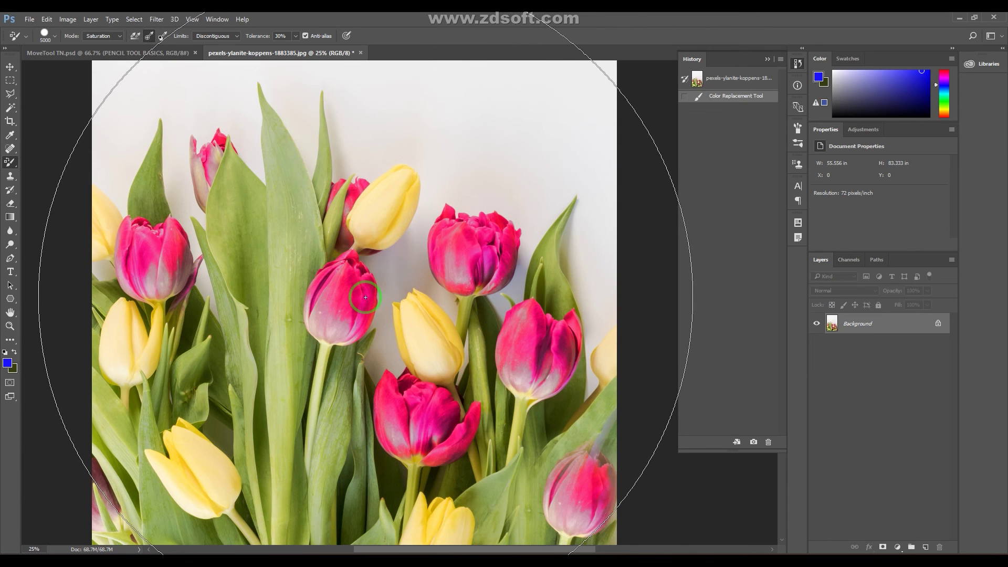
{"action": "key", "text": "ctrl+z"}
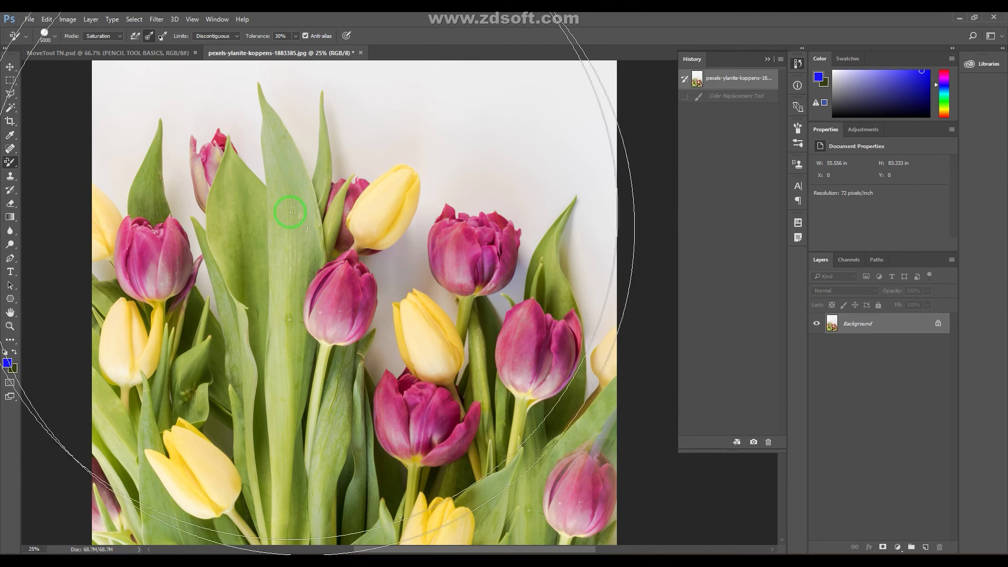
Step: Recolour the tulips blue-purple in Hue mode again, then undo it
{"action": "left_click", "coordinate": [103, 36]}
{"action": "left_click", "coordinate": [93, 45]}
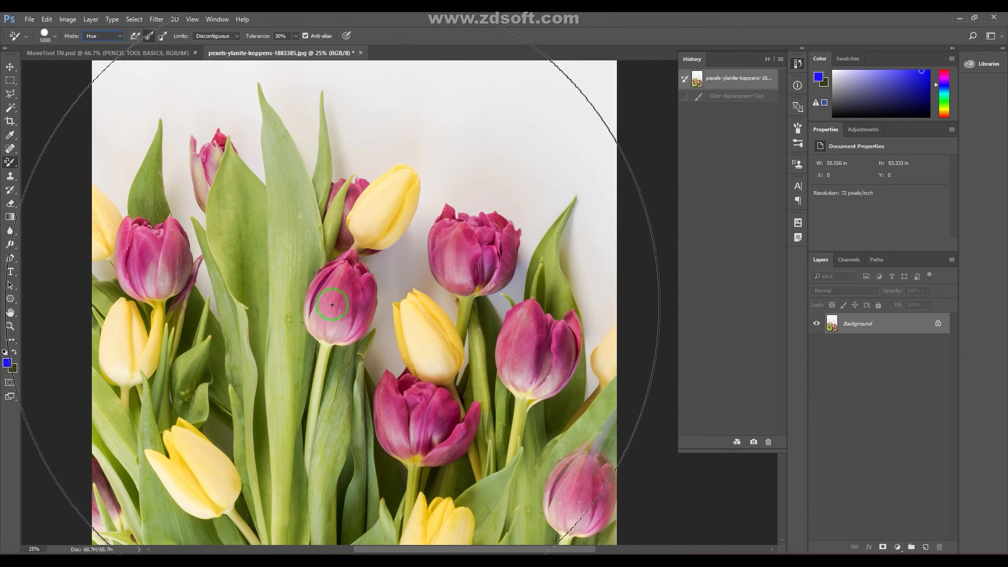
{"action": "left_click", "coordinate": [353, 286]}
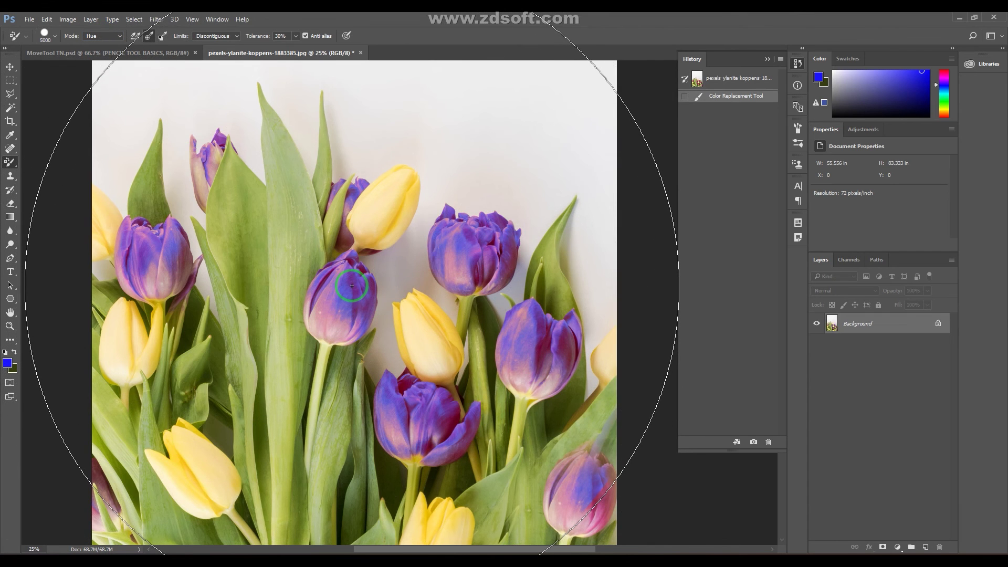
{"action": "key", "text": "ctrl+z"}
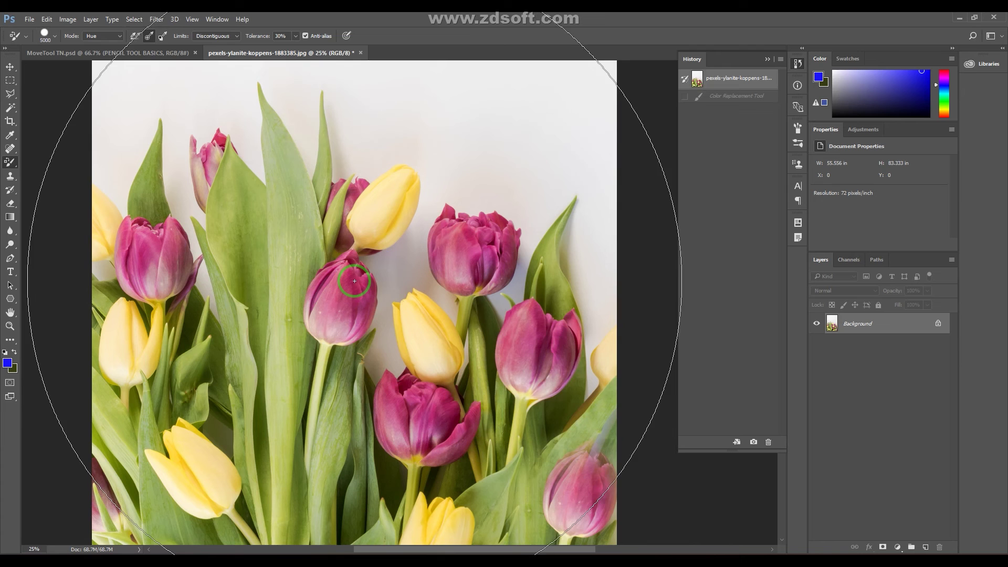
Step: Set the foreground colour to green and try it on the tulips in Hue mode, then undo
{"action": "left_click", "coordinate": [8, 362]}
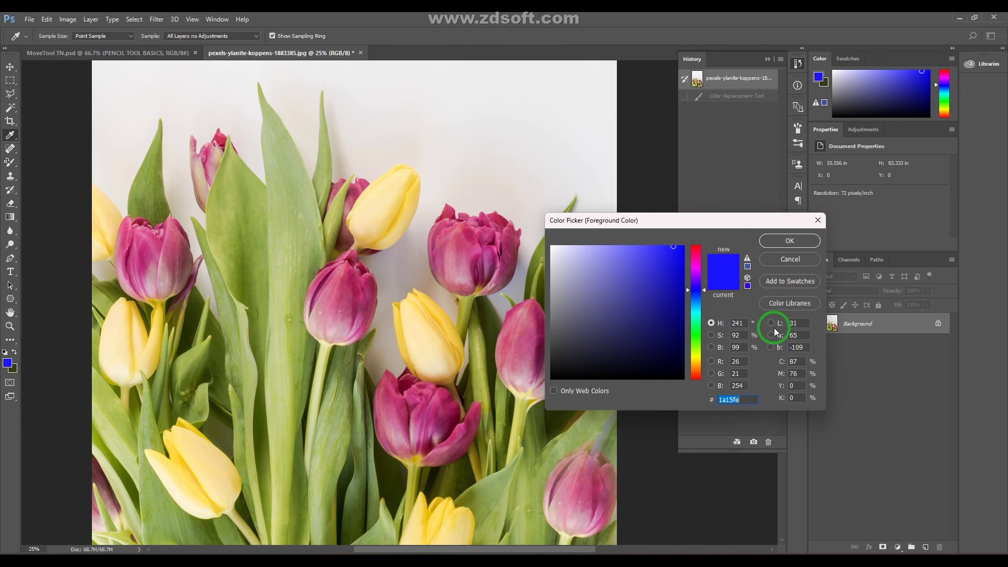
{"action": "left_click", "coordinate": [696, 339]}
{"action": "left_click", "coordinate": [790, 241]}
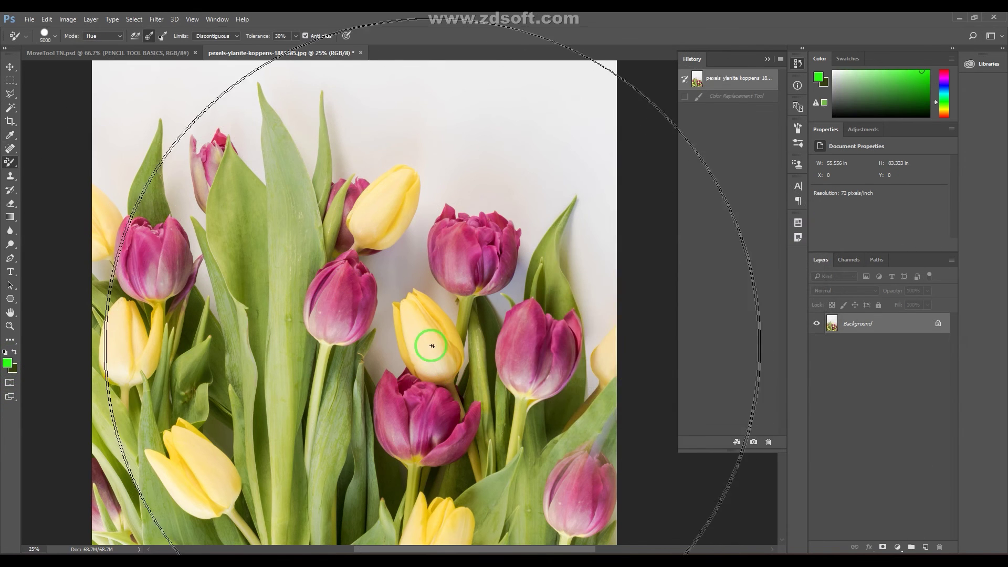
{"action": "left_click_drag", "start_coordinate": [426, 347], "coordinate": [354, 291]}
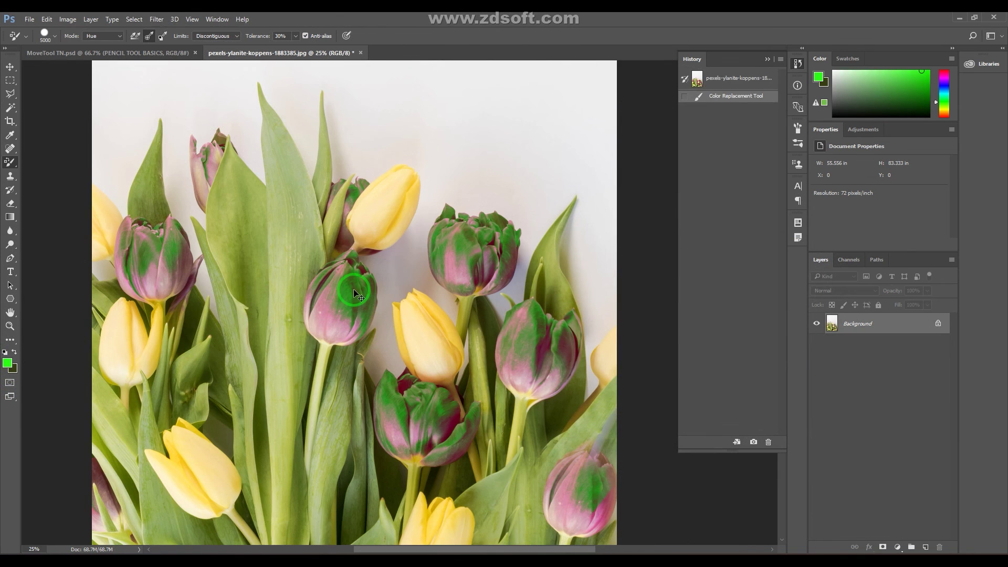
{"action": "key", "text": "ctrl+z"}
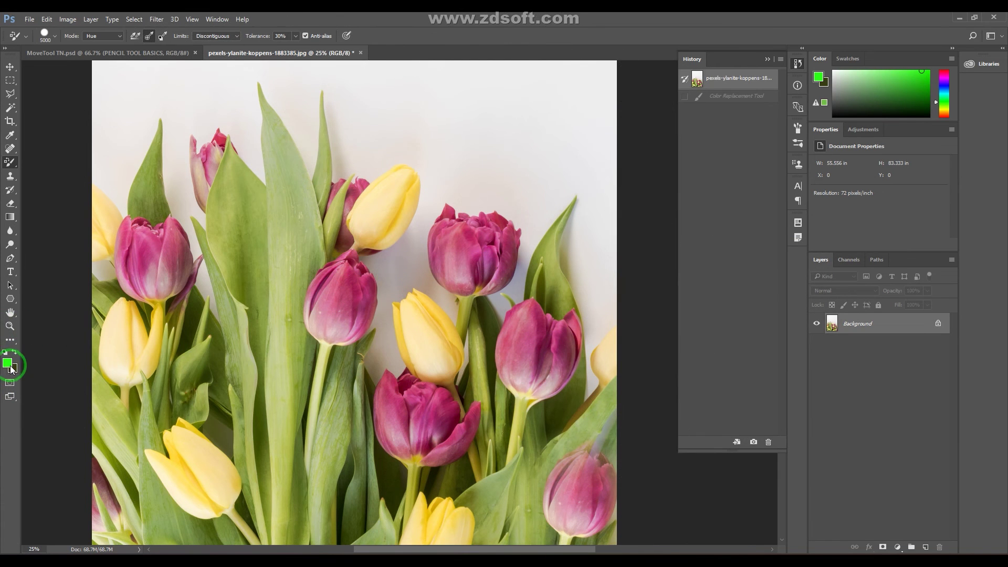
Step: Try green on the tulips in Saturation mode, comparing before and after, then undo
{"action": "left_click", "coordinate": [102, 36]}
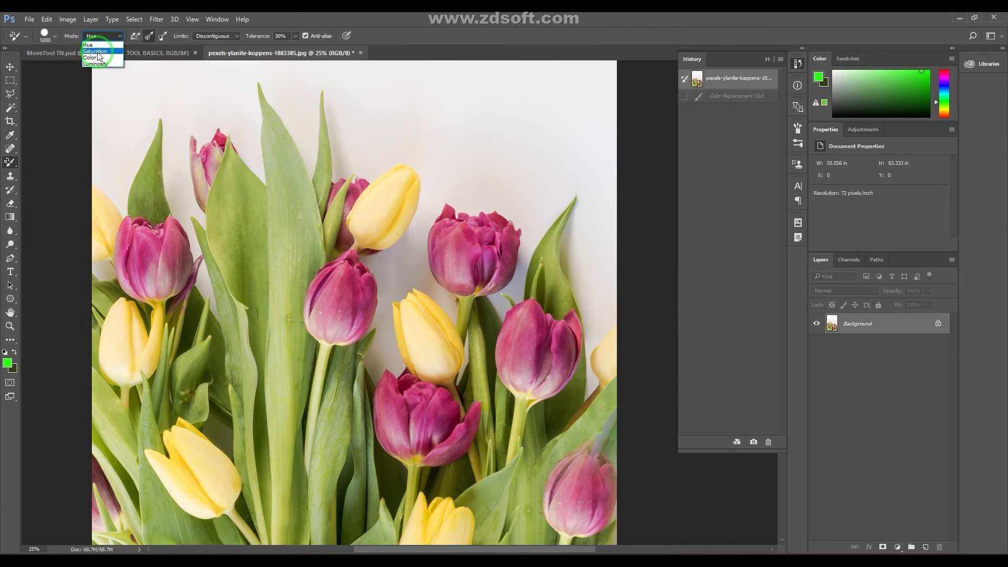
{"action": "left_click", "coordinate": [96, 50]}
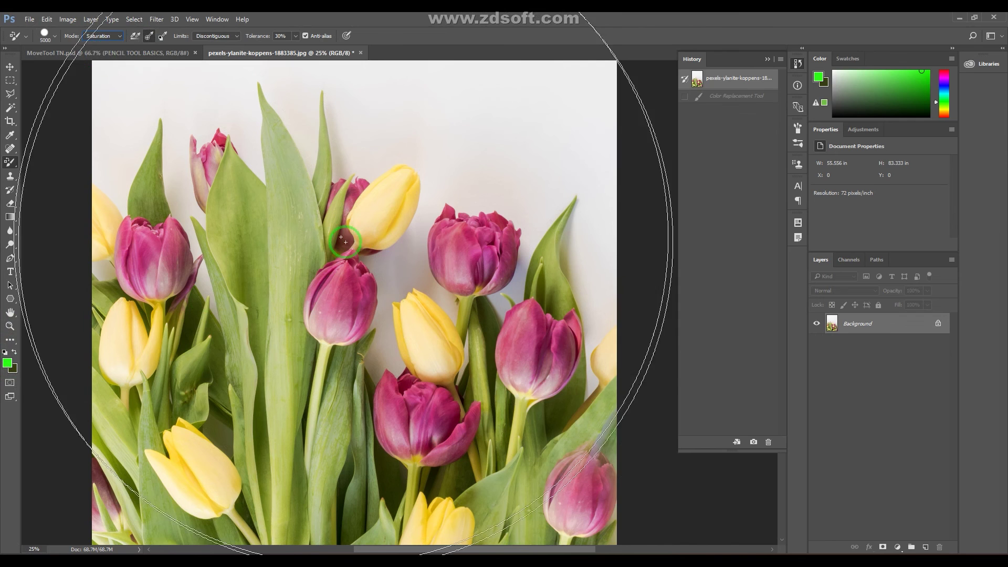
{"action": "left_click", "coordinate": [354, 302]}
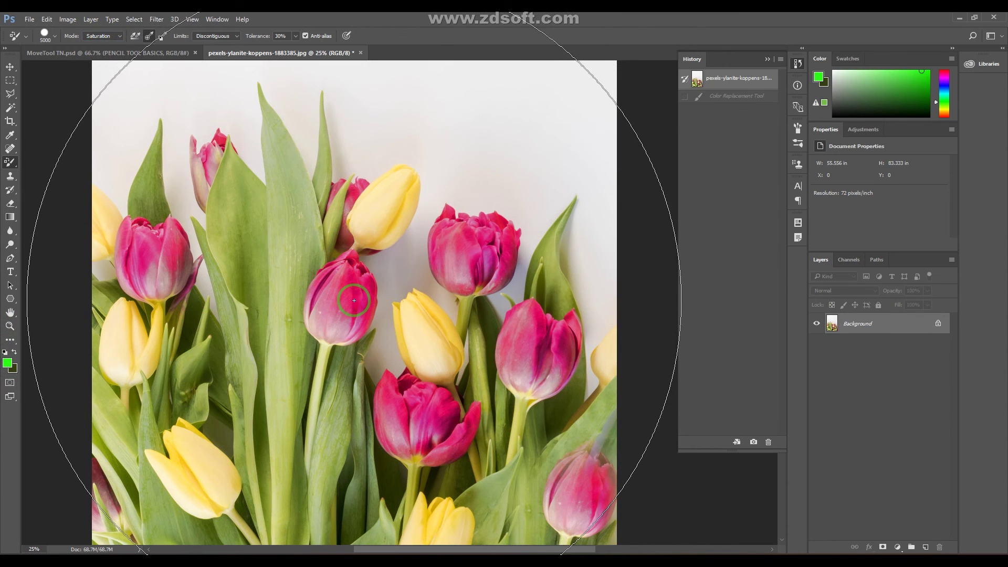
{"action": "left_click", "coordinate": [354, 301]}
{"action": "key", "text": "ctrl+z"}
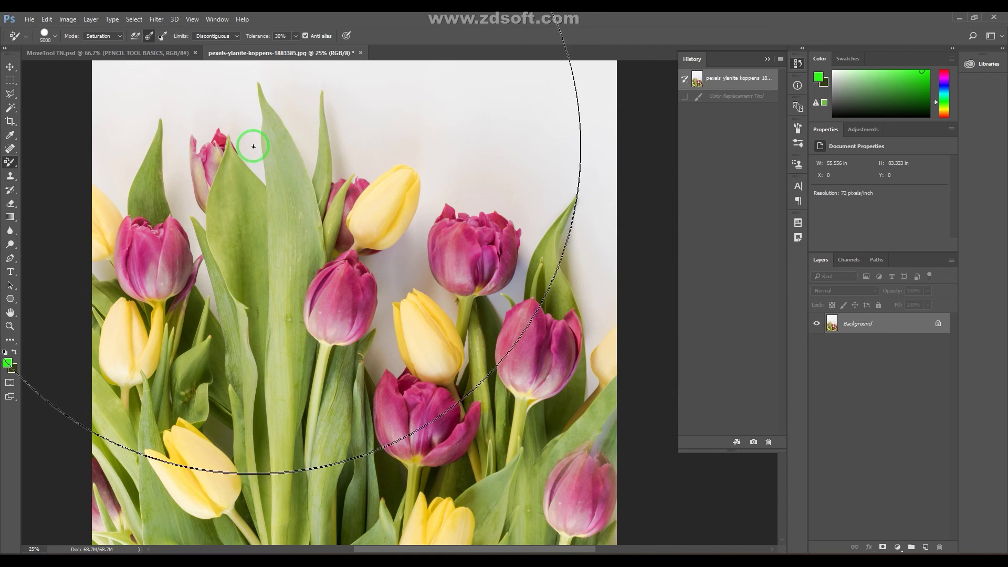
Step: Lighten the tulips with green in Luminosity mode, then undo the stroke
{"action": "left_click", "coordinate": [102, 36]}
{"action": "left_click", "coordinate": [101, 60]}
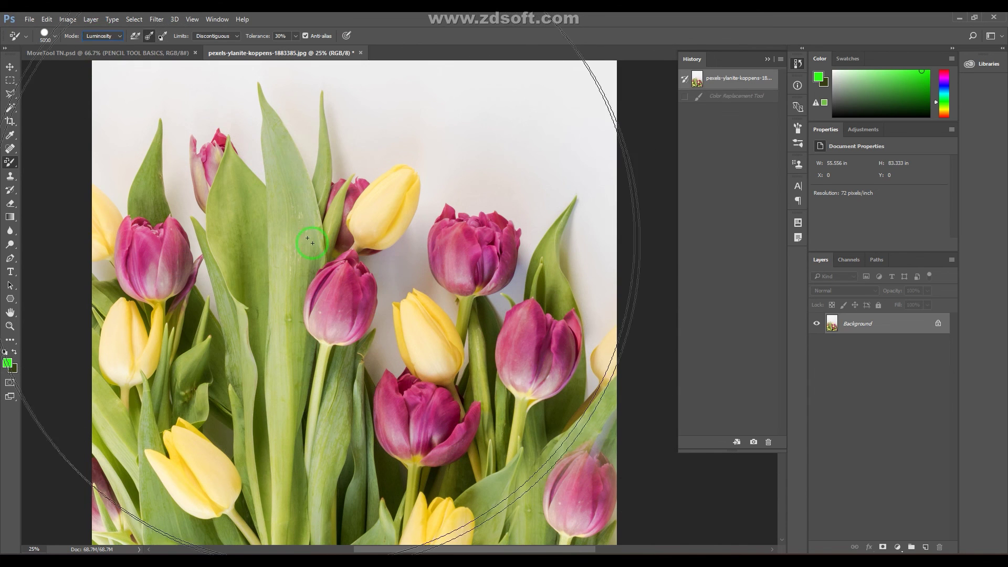
{"action": "left_click", "coordinate": [358, 280]}
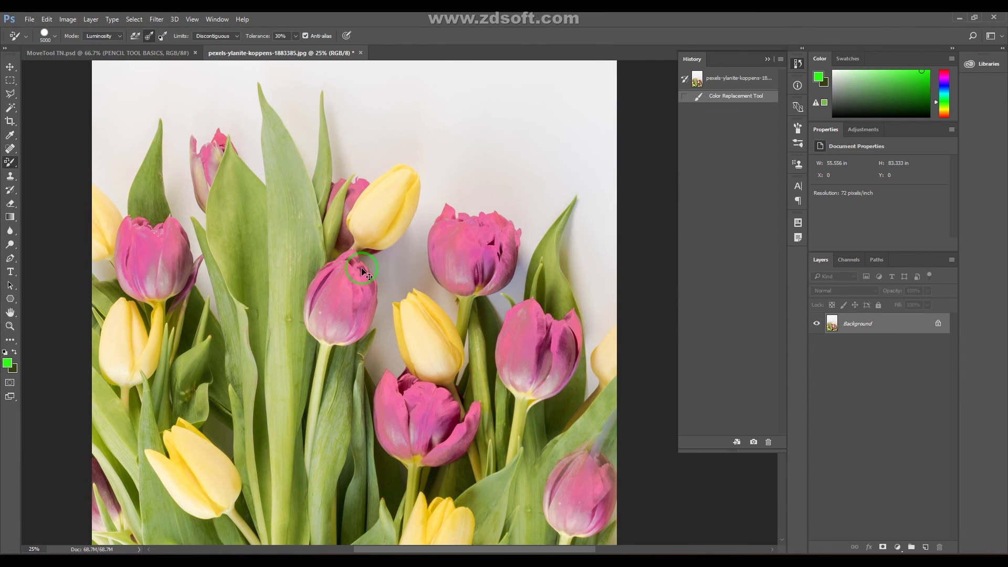
{"action": "key", "text": "ctrl+z"}
Step: Pick dark green, then light green, and test a Luminosity stroke on the tulips before undoing
{"action": "left_click", "coordinate": [9, 364]}
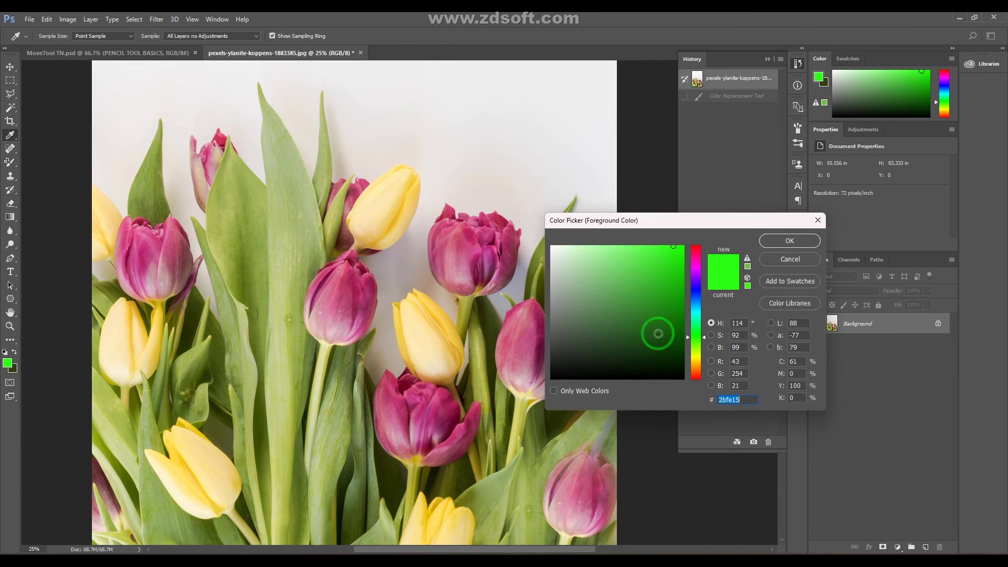
{"action": "left_click_drag", "start_coordinate": [675, 325], "coordinate": [658, 344]}
{"action": "left_click", "coordinate": [789, 241]}
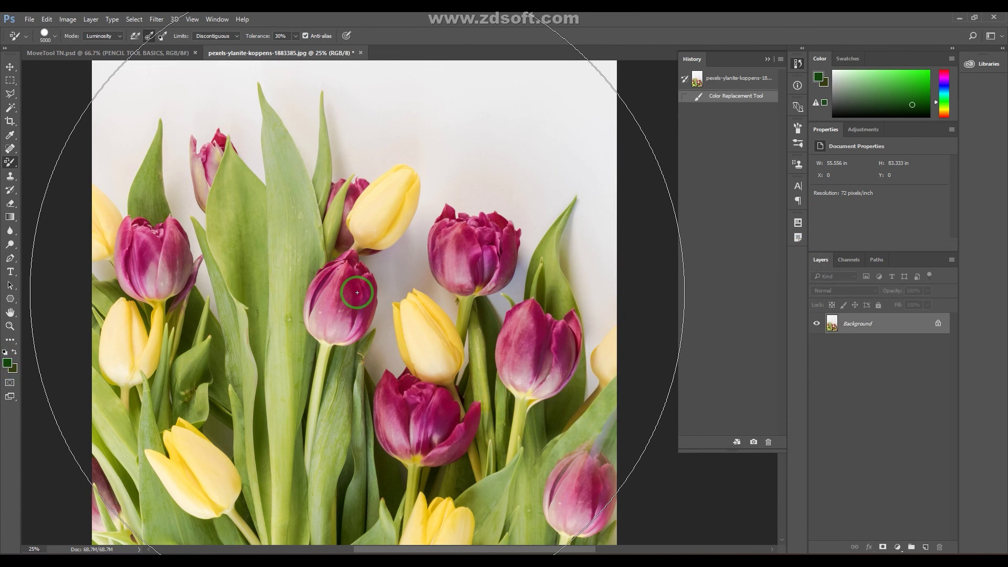
{"action": "left_click", "coordinate": [9, 362]}
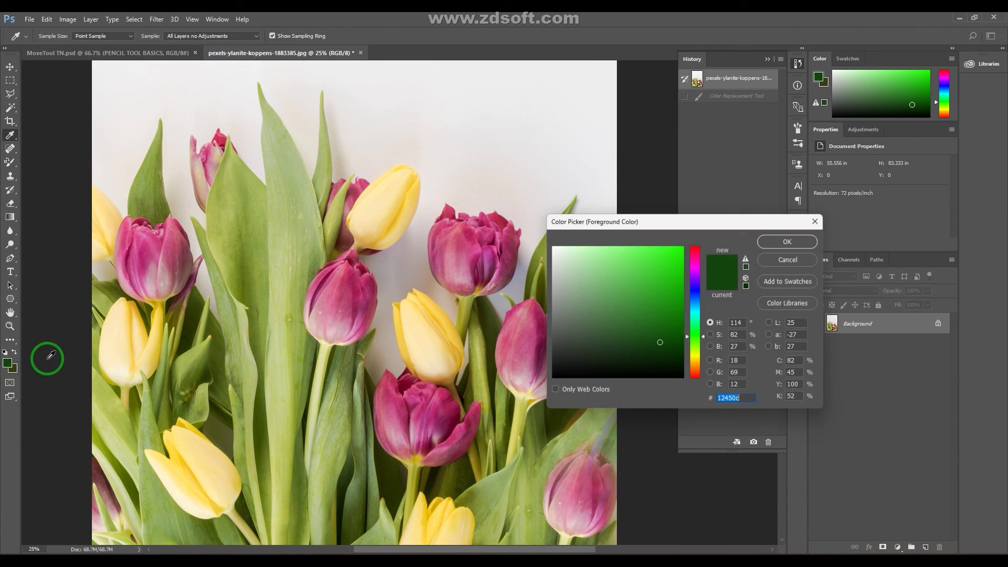
{"action": "left_click_drag", "start_coordinate": [595, 261], "coordinate": [601, 241]}
{"action": "left_click", "coordinate": [799, 241]}
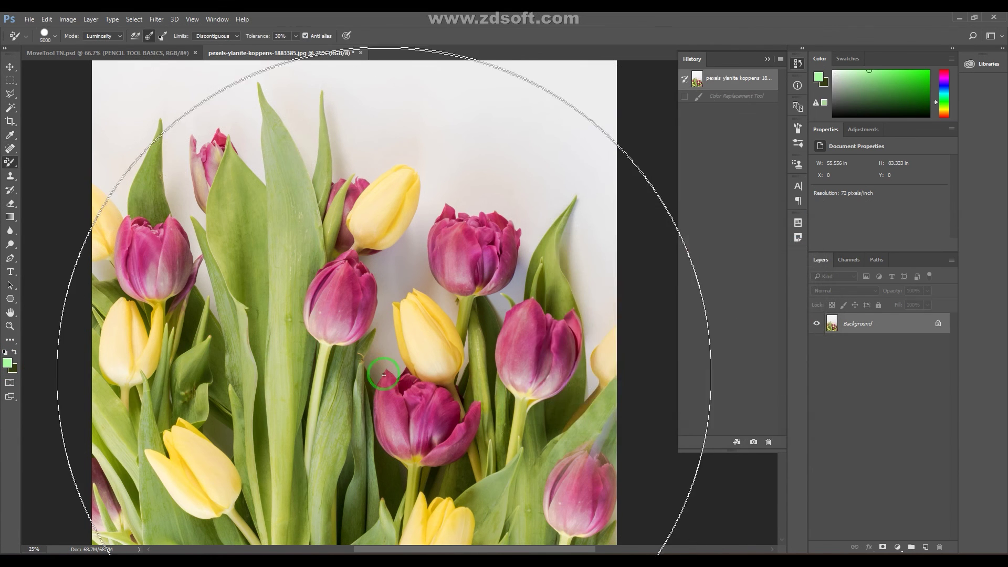
{"action": "left_click", "coordinate": [358, 300]}
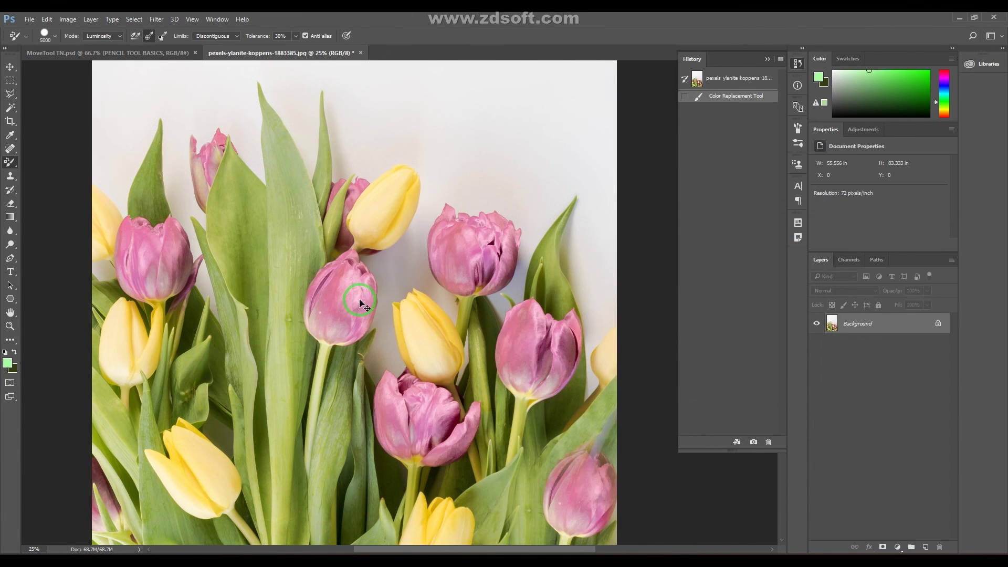
{"action": "key", "text": "ctrl+z"}
Step: Paint a light green tint on the tulips in Color mode, shrink the brush, then undo
{"action": "left_click", "coordinate": [99, 35]}
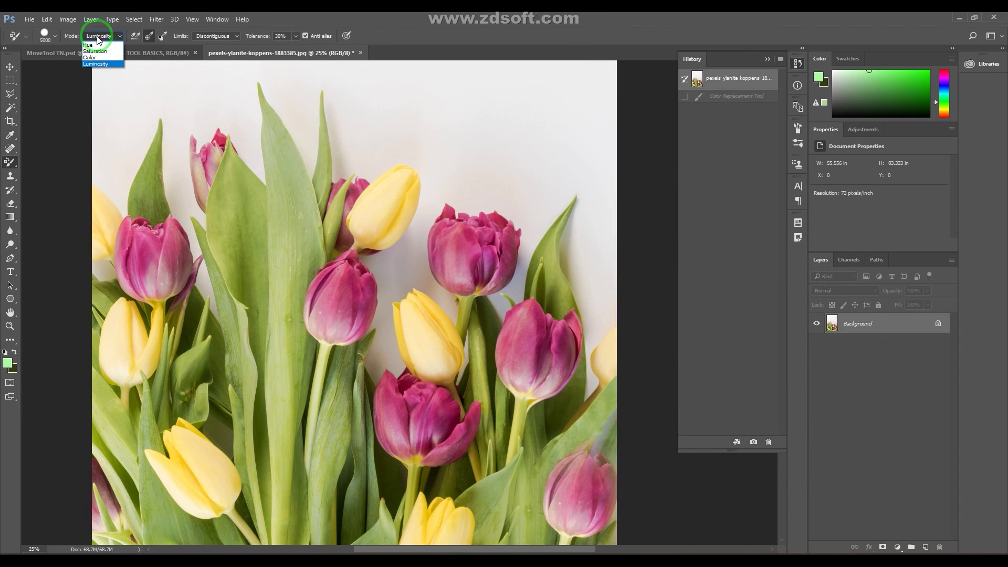
{"action": "left_click", "coordinate": [96, 57]}
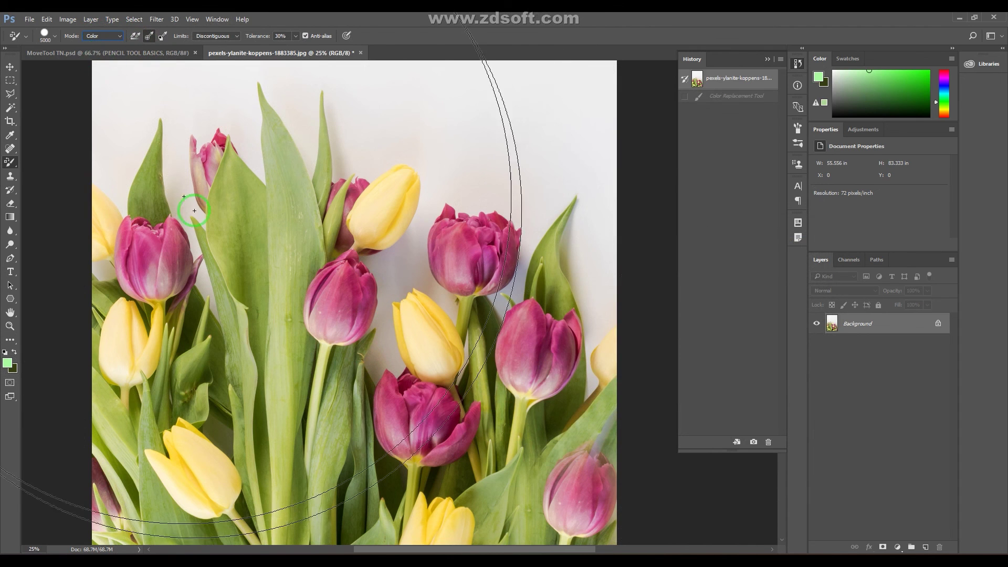
{"action": "left_click", "coordinate": [359, 290]}
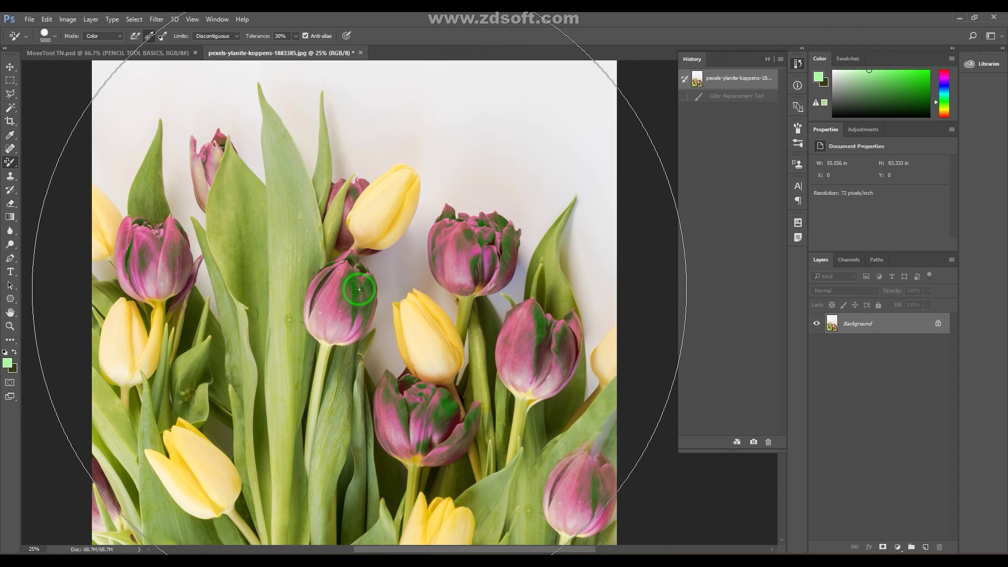
{"action": "key", "text": "bracketleft"}
{"action": "key", "text": "bracketleft"}
{"action": "key", "text": "bracketleft"}
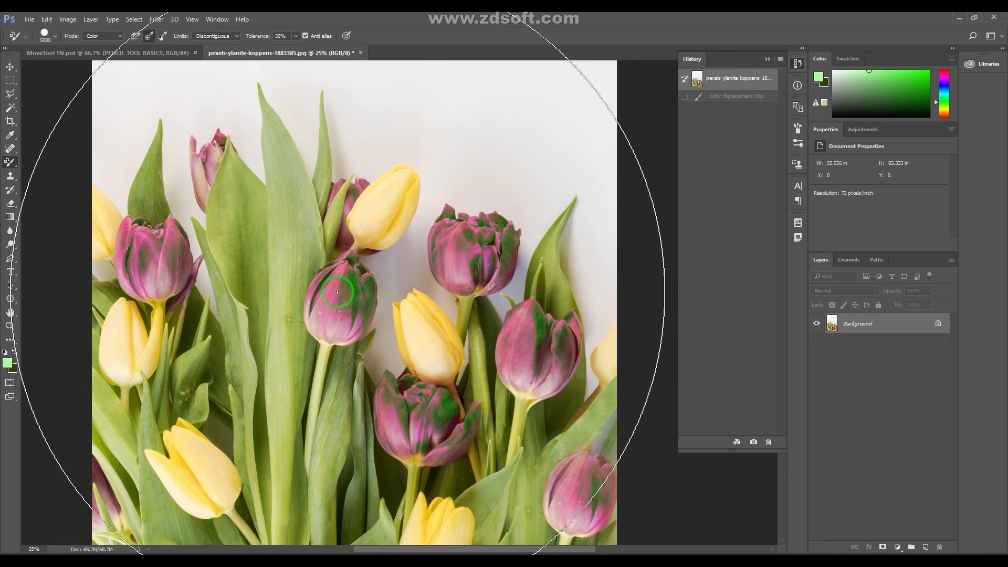
{"action": "key", "text": "ctrl+shift+z"}
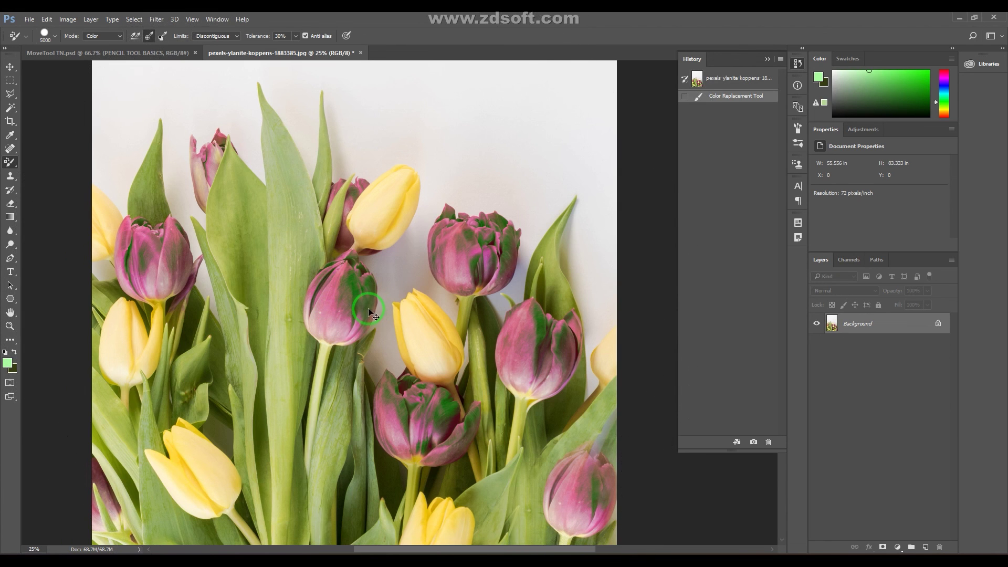
{"action": "key", "text": "ctrl+z"}
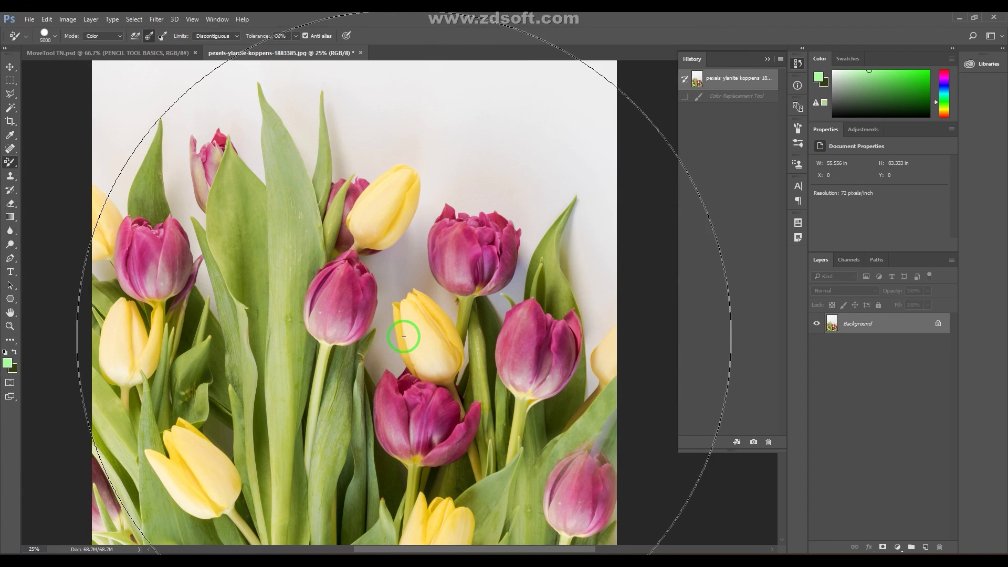